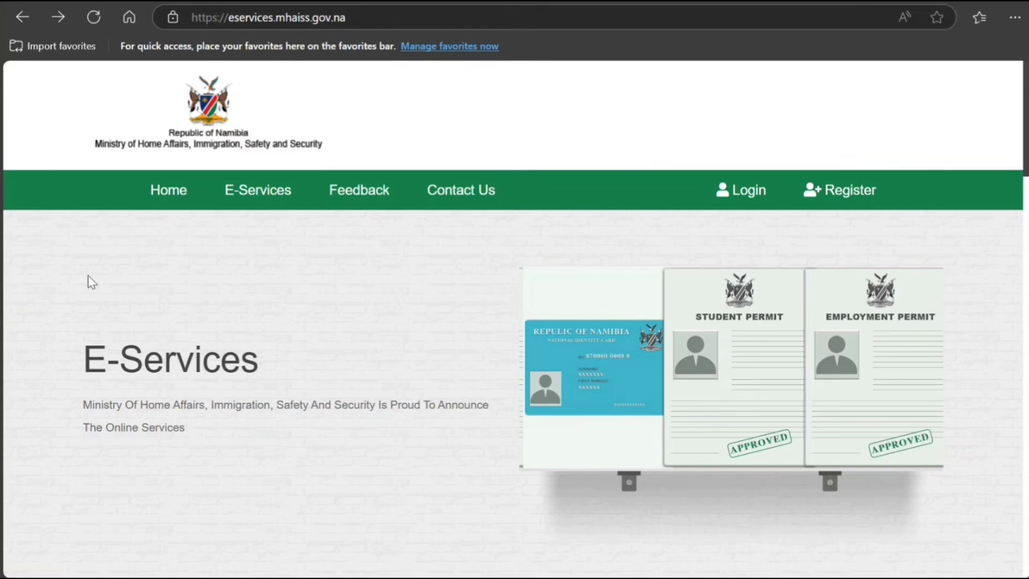
# Step: Scroll to the E-Services cards and open the Visa On Arrival service page
pyautogui.scroll(-6, 88, 275)
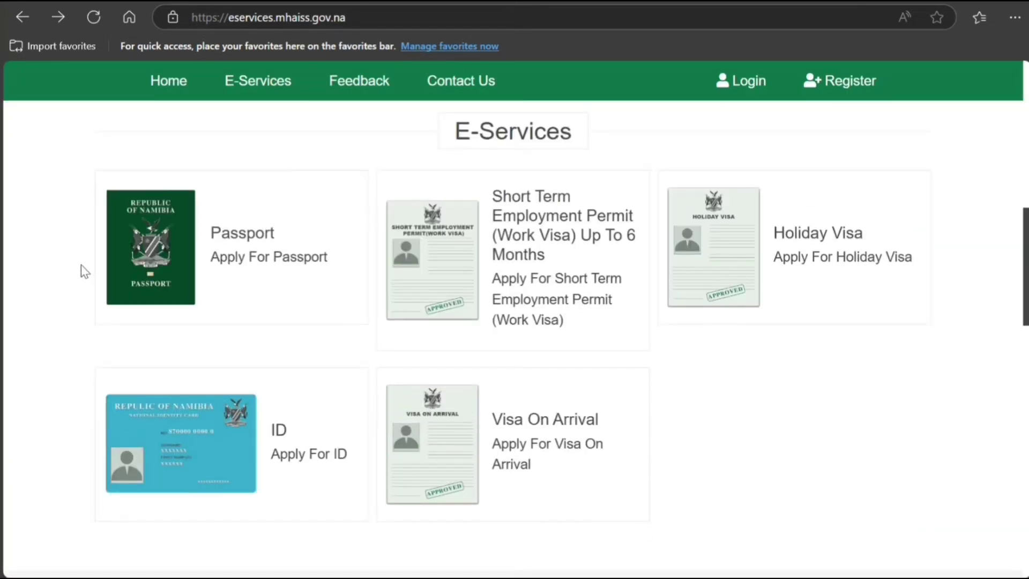
pyautogui.click(518, 449)
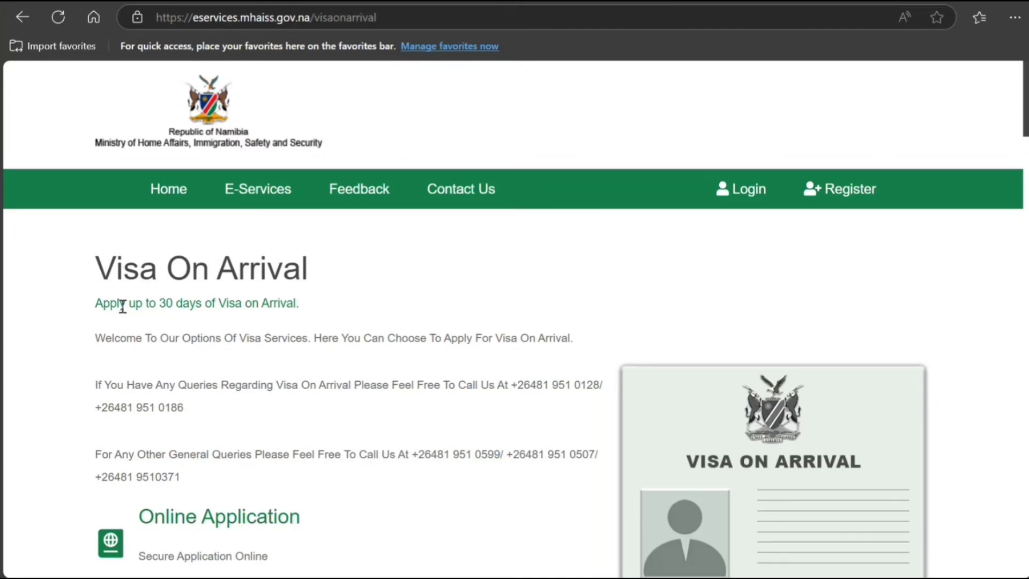
pyautogui.scroll(-8, 122, 308)
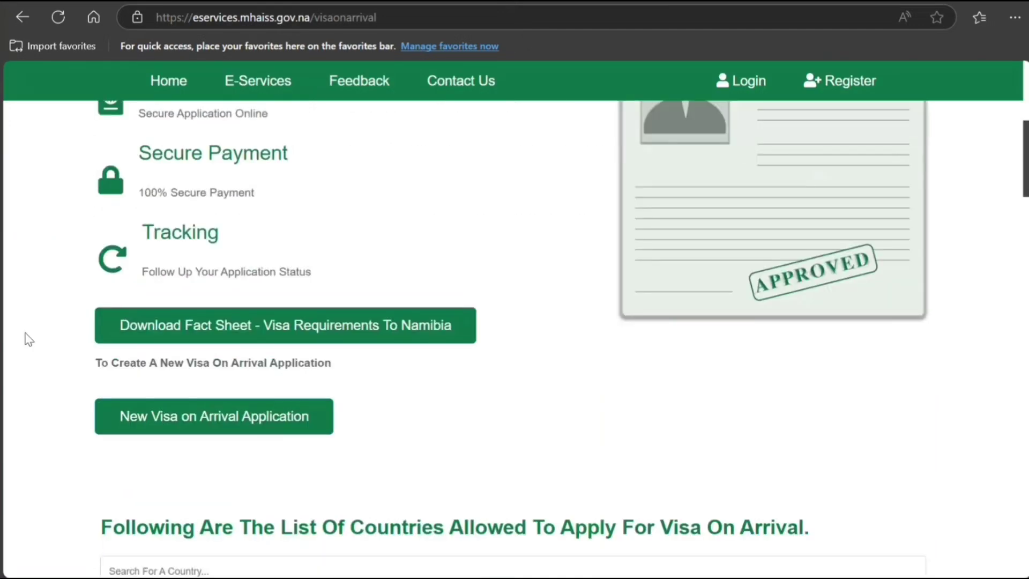
pyautogui.scroll(-3, 5, 354)
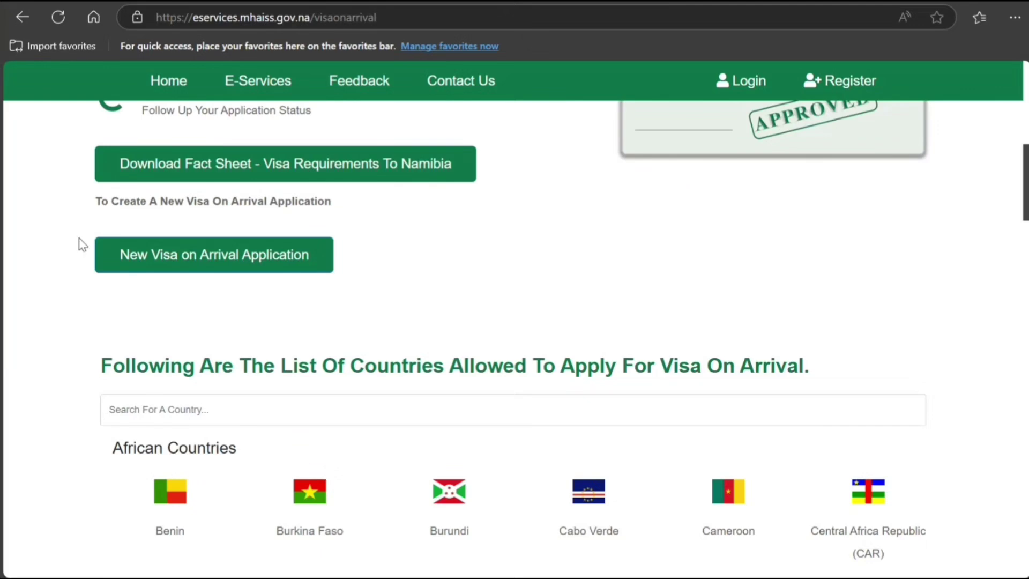
pyautogui.scroll(-3, 37, 290)
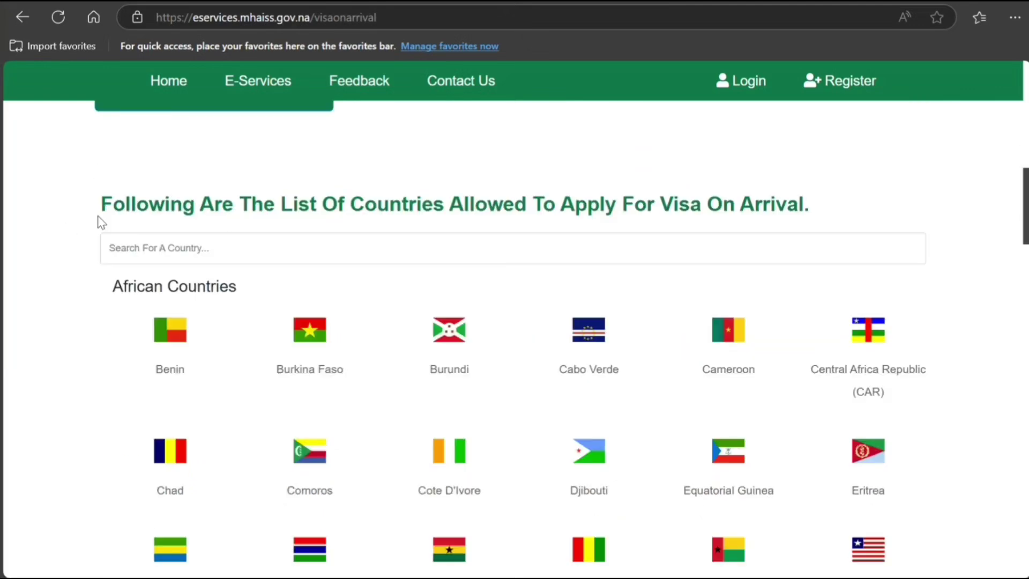
pyautogui.scroll(-3, 81, 223)
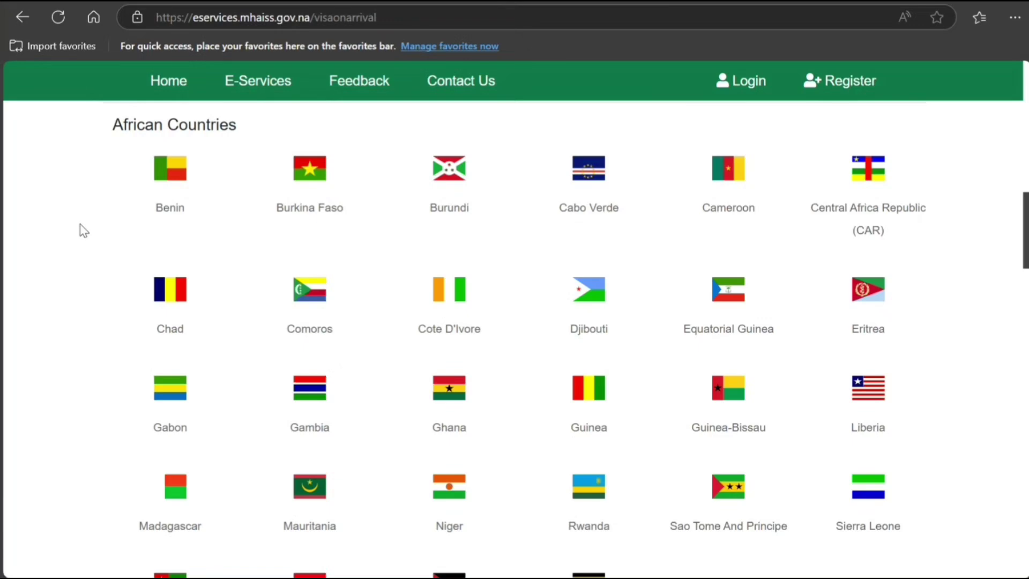
pyautogui.scroll(-3, 80, 231)
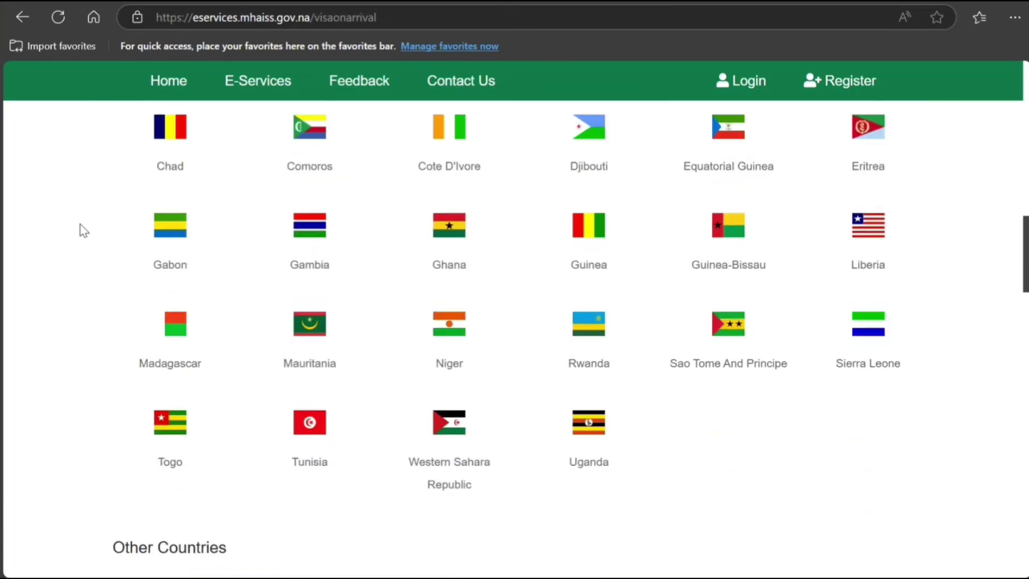
pyautogui.scroll(-2, 80, 230)
pyautogui.scroll(-4, 80, 230)
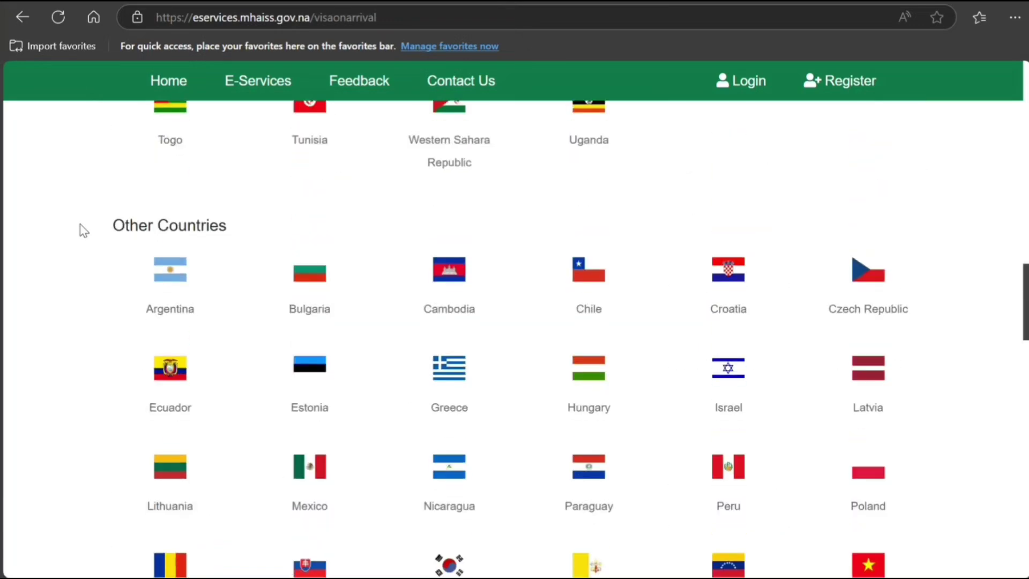
pyautogui.scroll(-2, 80, 231)
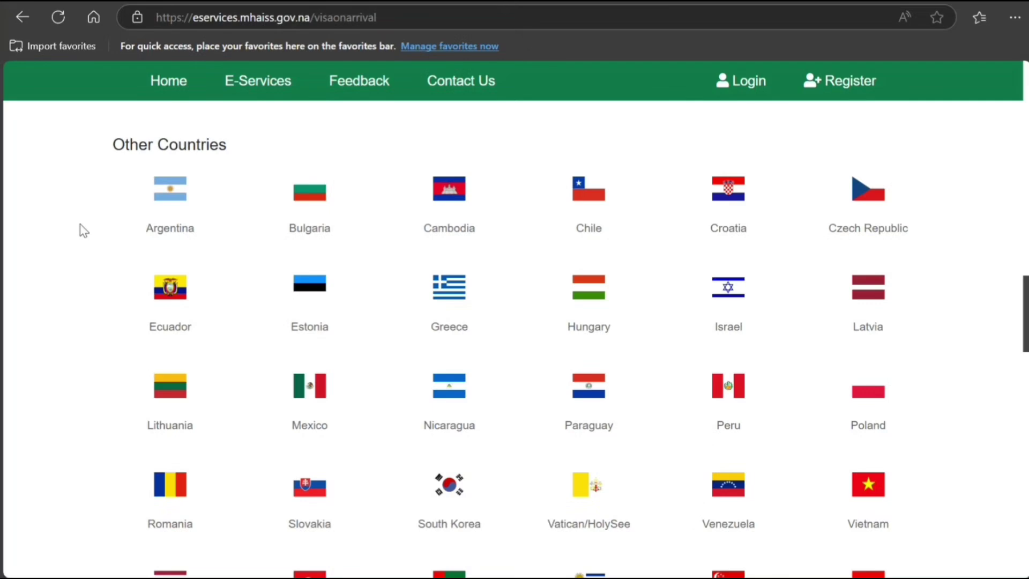
pyautogui.scroll(-5, 80, 223)
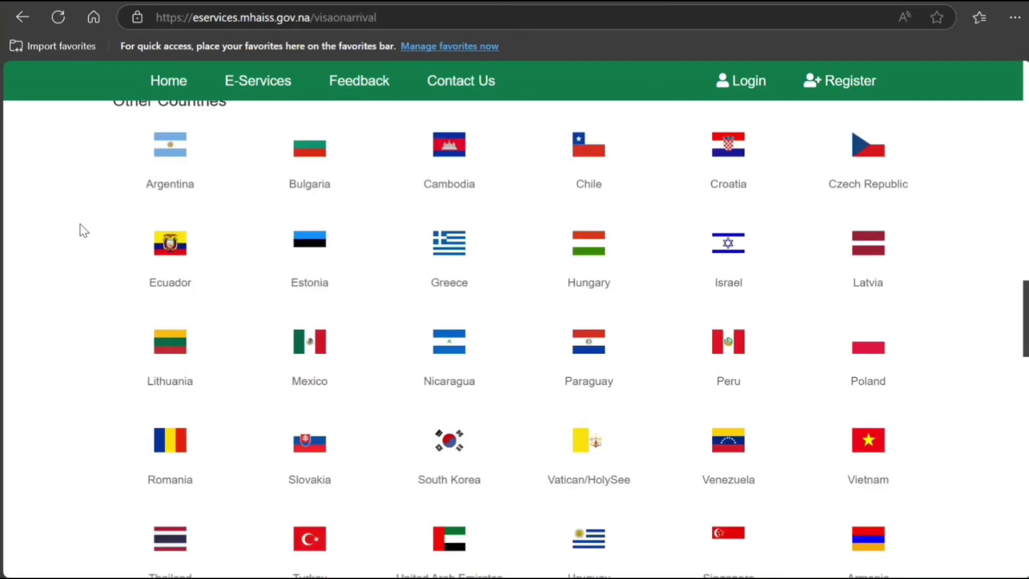
pyautogui.scroll(-5, 79, 223)
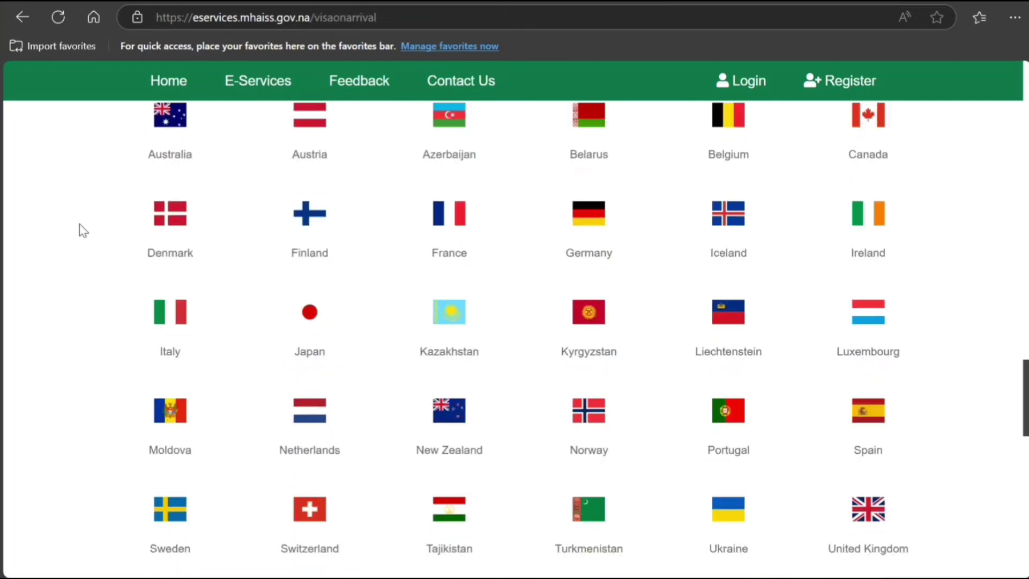
pyautogui.scroll(-3, 79, 223)
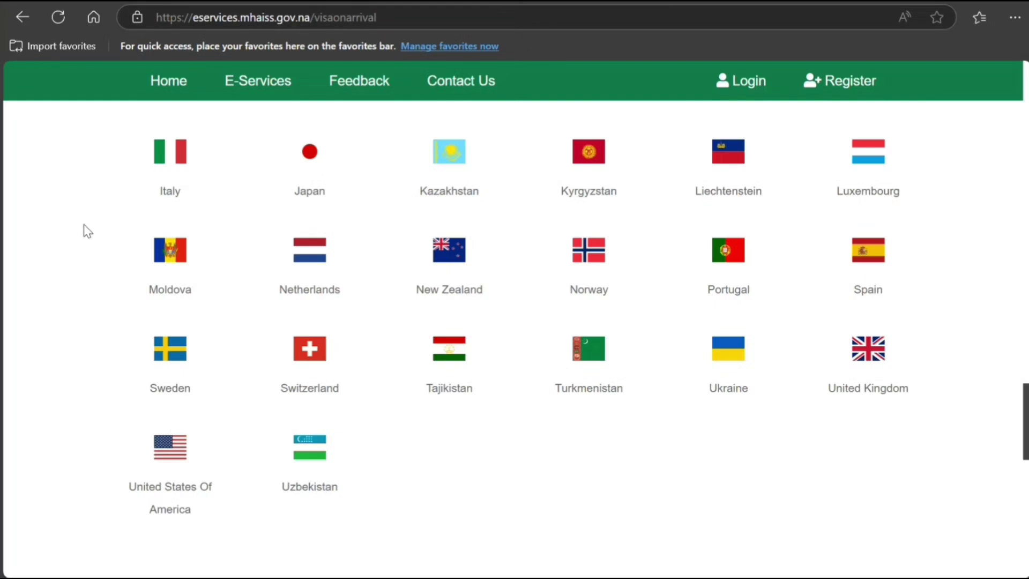
pyautogui.hotkey('ctrl', 'f')
# Step: Search the page for 'cana' to confirm Canada is on the eligible-country list
pyautogui.write('ca')
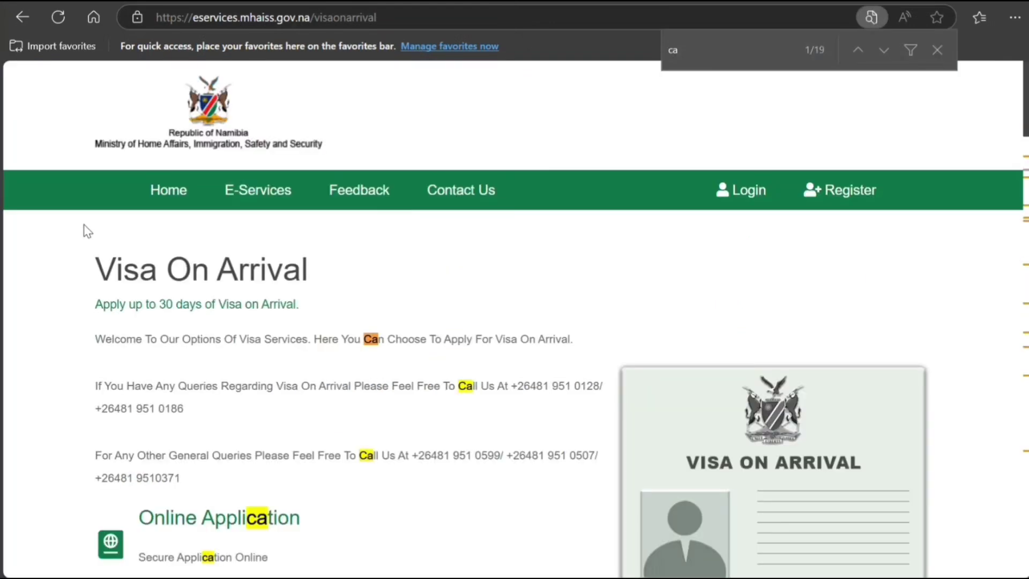
pyautogui.write('n')
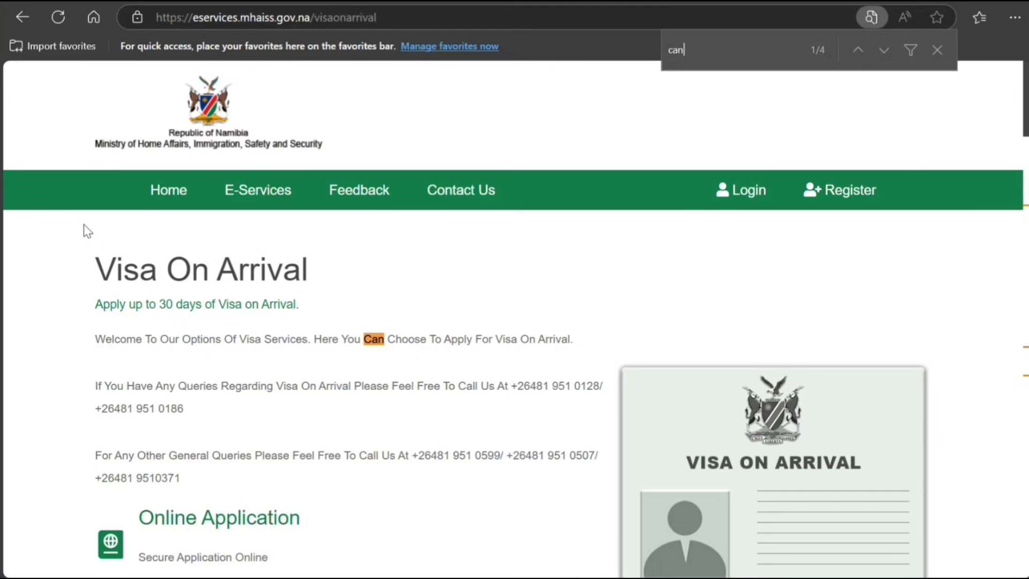
pyautogui.write('a')
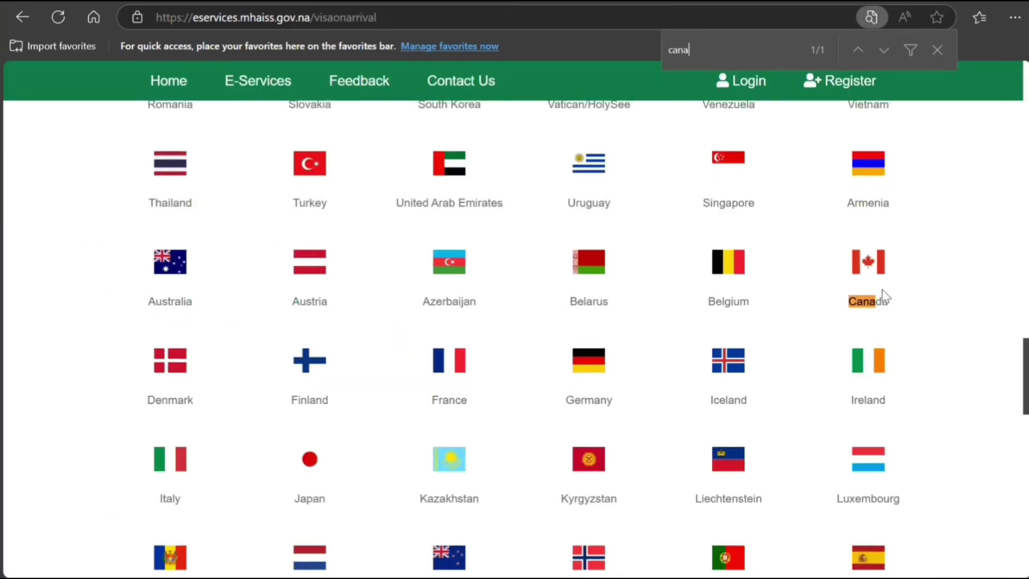
pyautogui.scroll(2, 885, 295)
pyautogui.scroll(2, 885, 294)
# Step: Replace the search with 'indi', which finds no match for India
pyautogui.hotkey('ctrl', 'f')
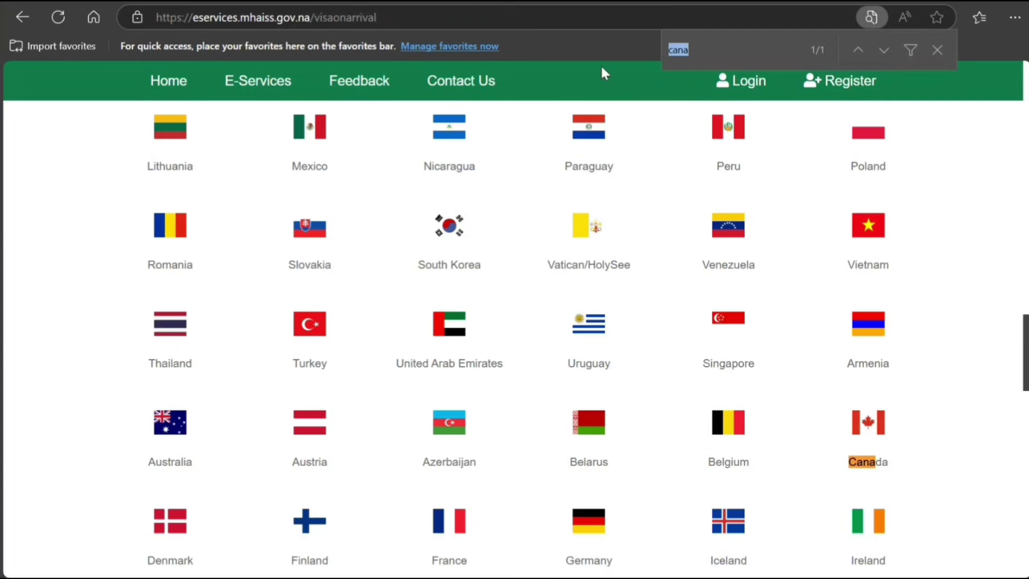
pyautogui.write('indi')
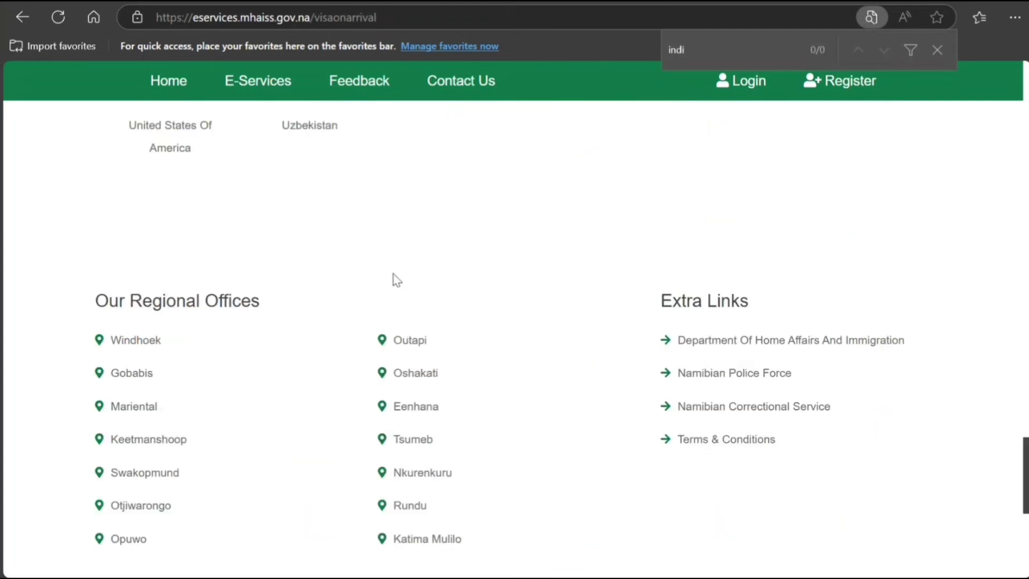
pyautogui.scroll(5, 385, 294)
pyautogui.scroll(15, 375, 306)
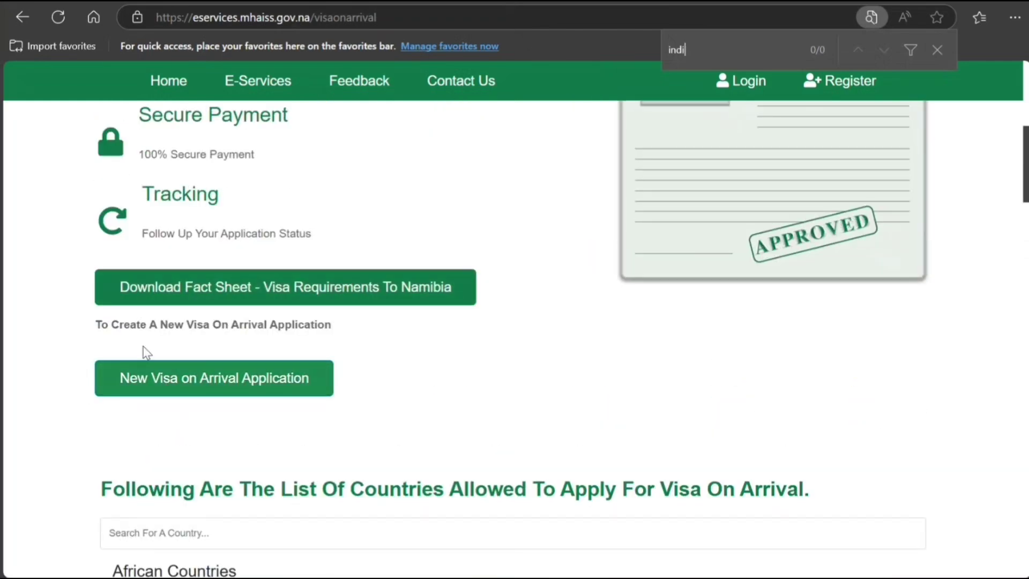
pyautogui.scroll(3, 144, 349)
pyautogui.scroll(-2, 144, 351)
pyautogui.scroll(4, 145, 351)
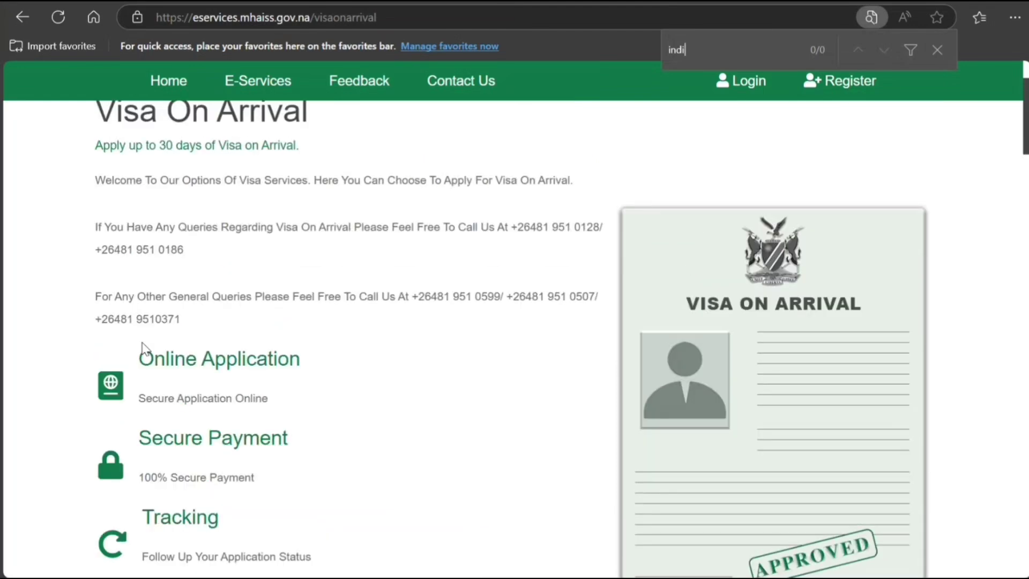
pyautogui.scroll(-6, 145, 351)
pyautogui.scroll(4, 143, 348)
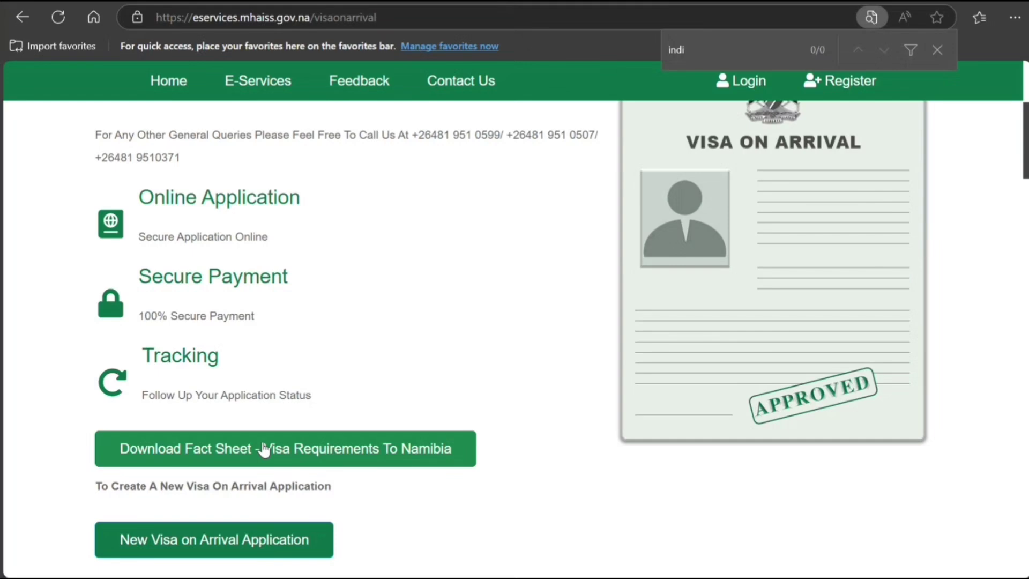
pyautogui.scroll(-3, 265, 450)
# Step: Go from the new-application sign-in prompt to account creation and land signed in on the E-Services home page
pyautogui.click(240, 379)
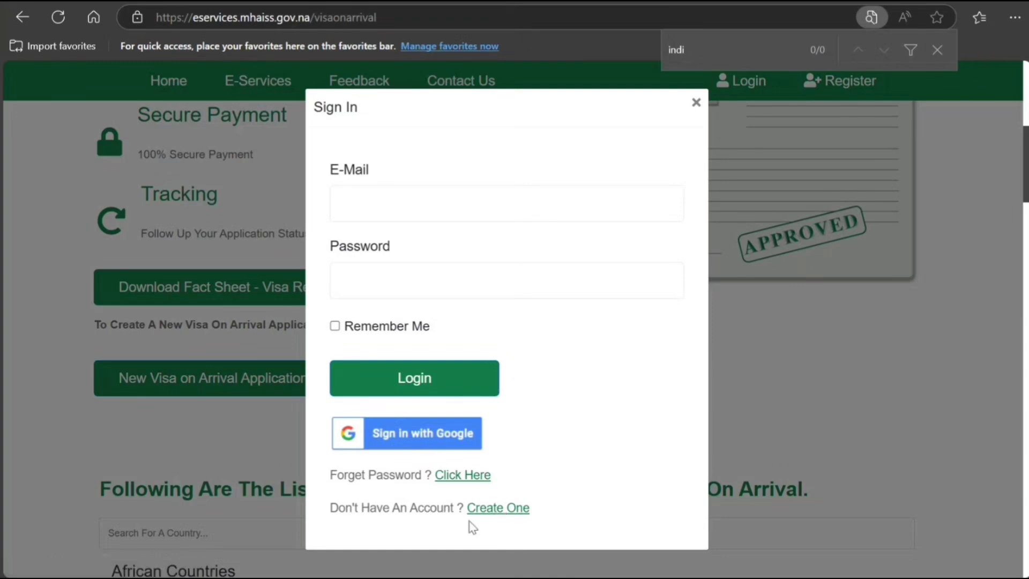
pyautogui.click(481, 508)
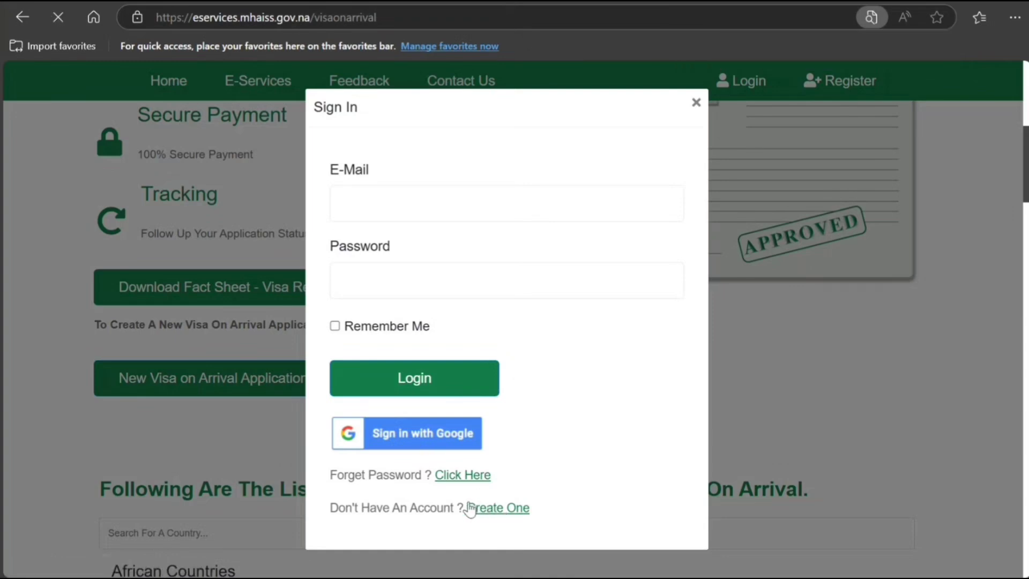
pyautogui.scroll(-4, 338, 374)
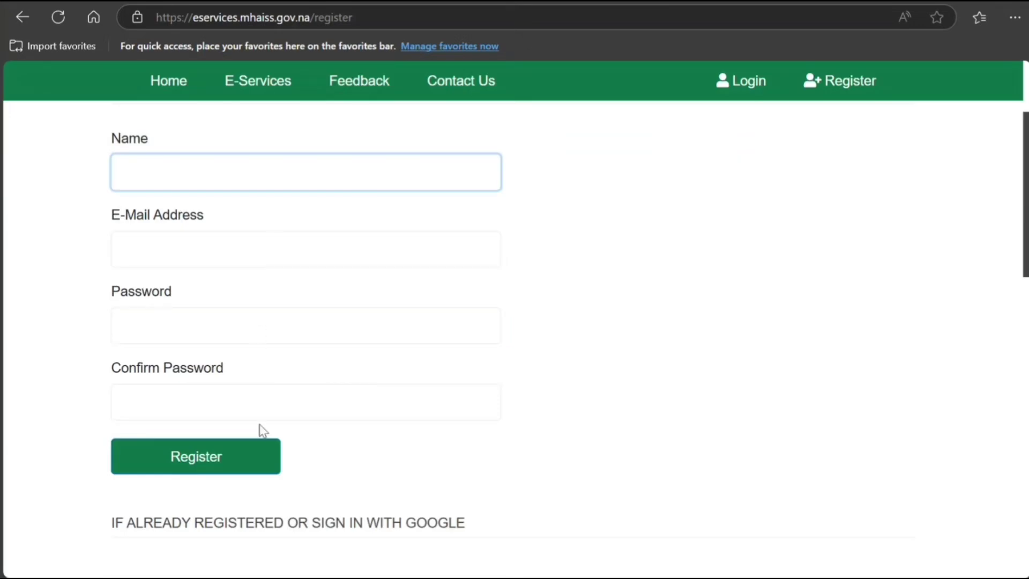
pyautogui.scroll(-3, 237, 434)
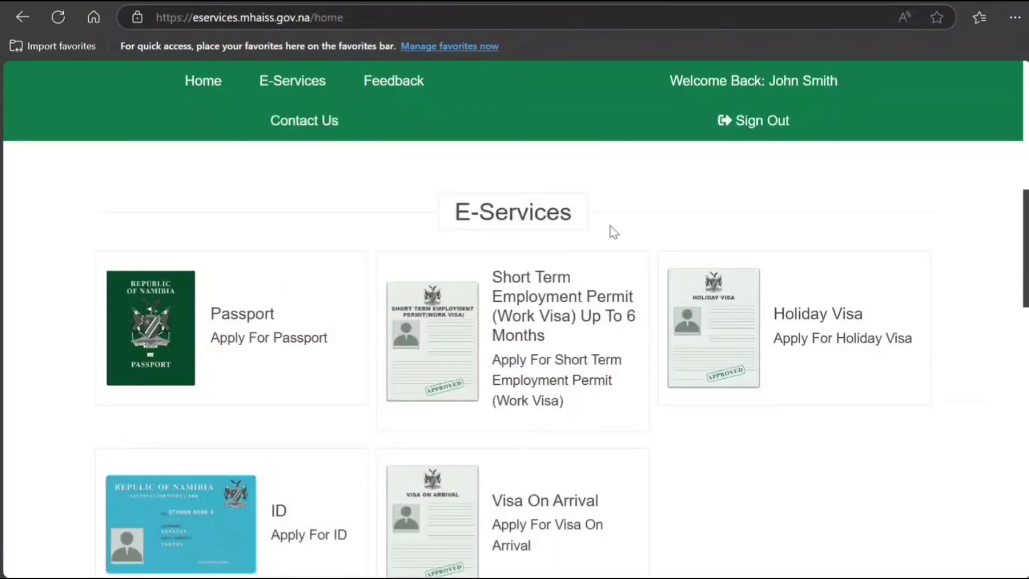
# Step: Open the Visa On Arrival card and scroll down to the New Visa On Arrival Application option
pyautogui.scroll(-1, 540, 316)
pyautogui.scroll(-2, 546, 349)
pyautogui.click(555, 374)
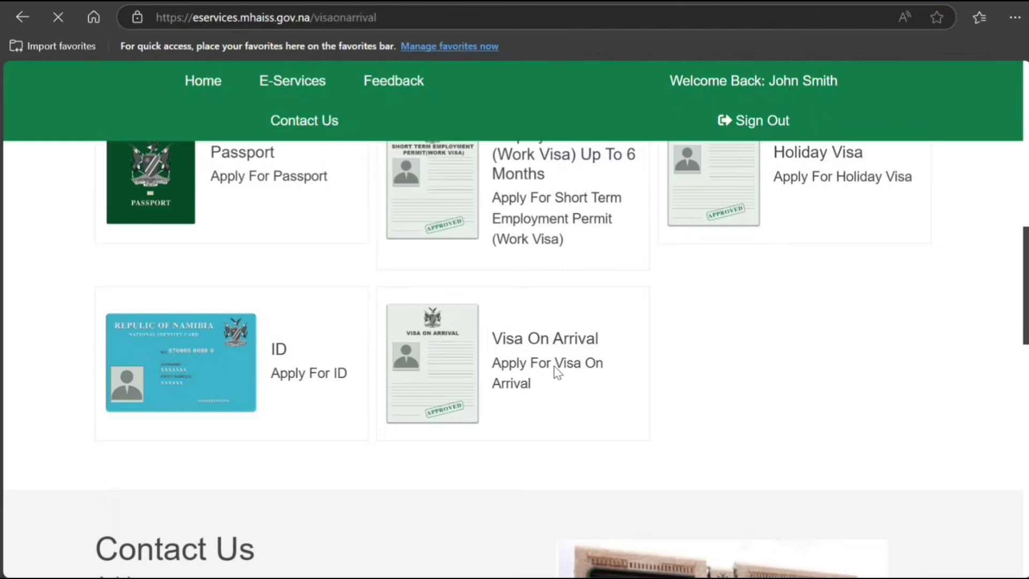
pyautogui.scroll(-5, 553, 370)
pyautogui.scroll(-3, 553, 369)
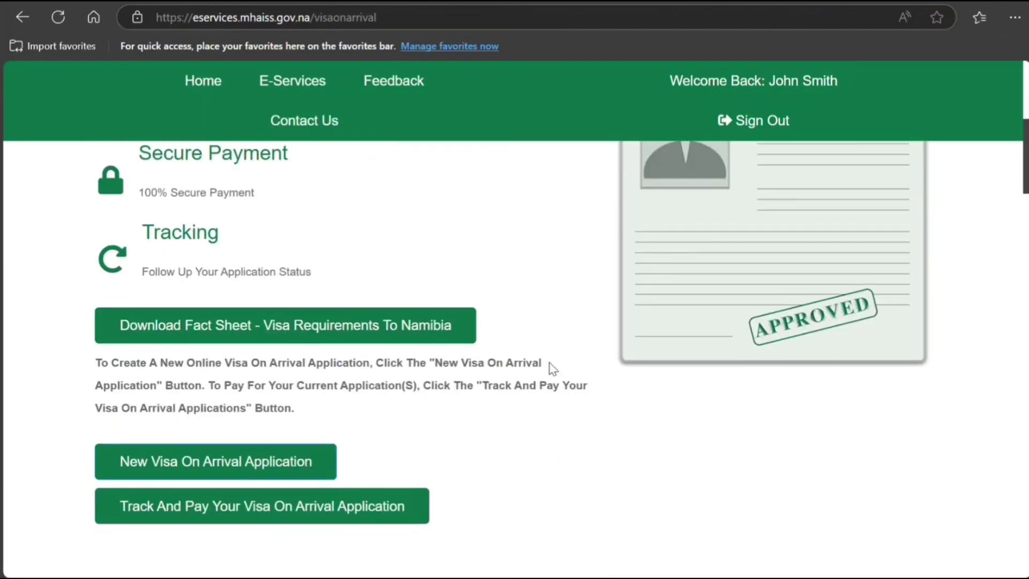
pyautogui.scroll(-1, 548, 368)
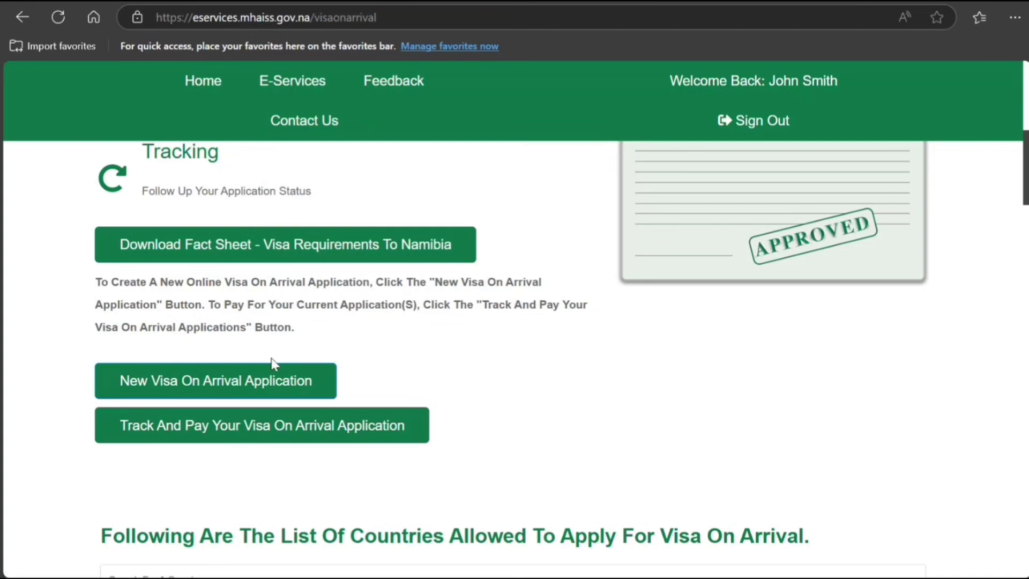
# Step: Start a new Visa On Arrival application form
pyautogui.click(276, 383)
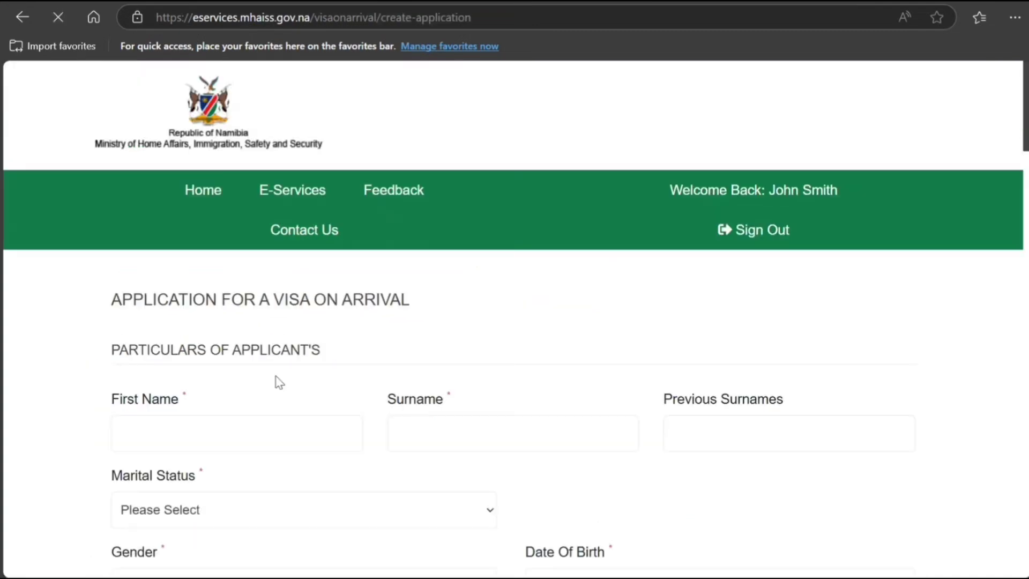
pyautogui.scroll(-12, 187, 304)
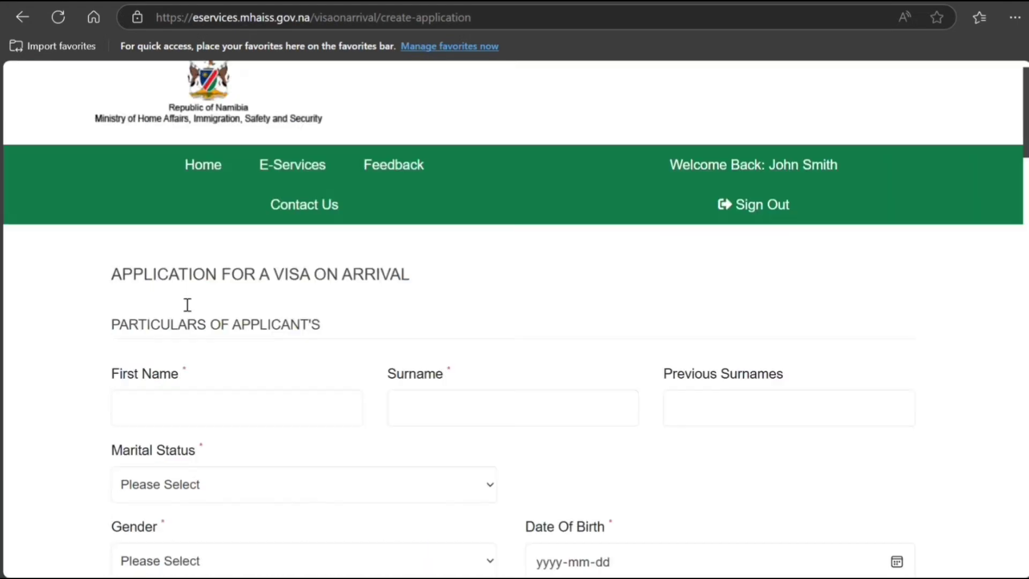
pyautogui.scroll(-15, 187, 305)
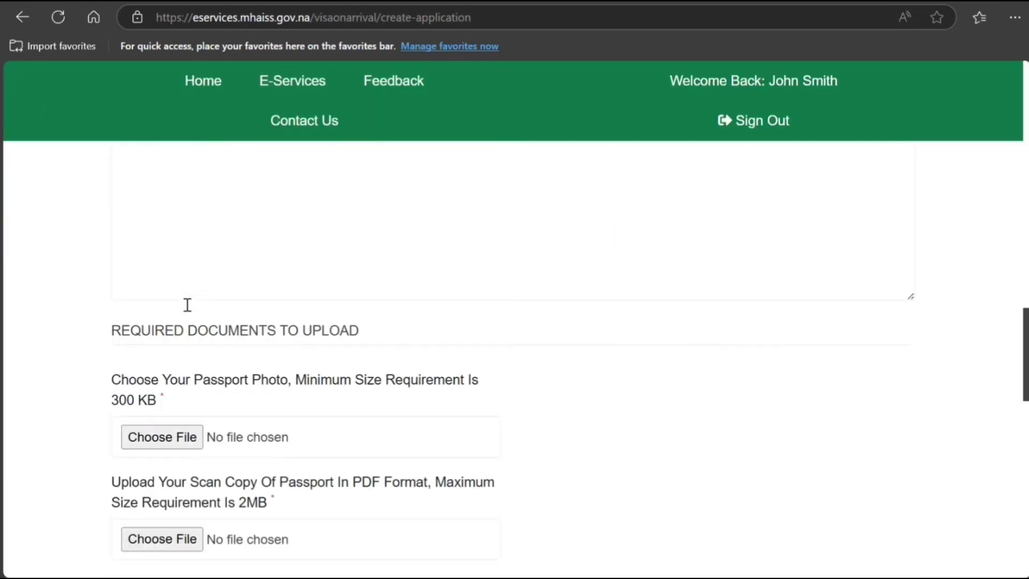
pyautogui.scroll(8, 187, 307)
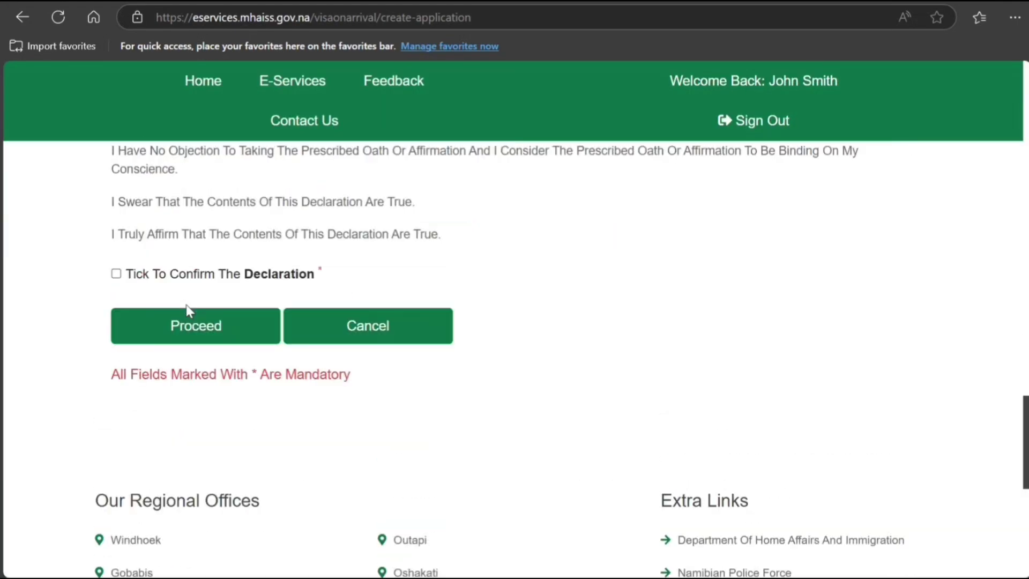
pyautogui.scroll(15, 188, 309)
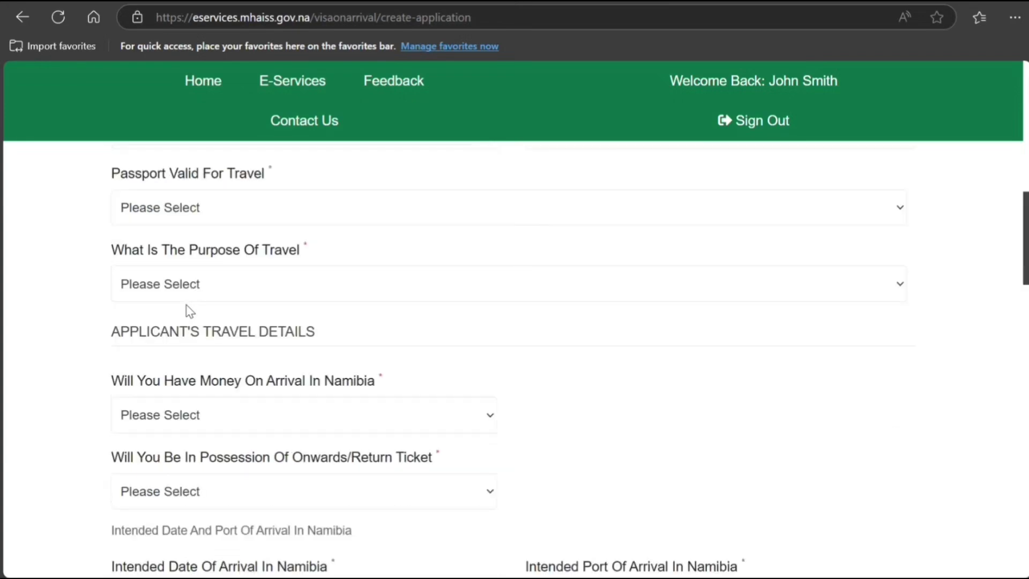
pyautogui.scroll(-4, 193, 302)
pyautogui.scroll(2, 199, 296)
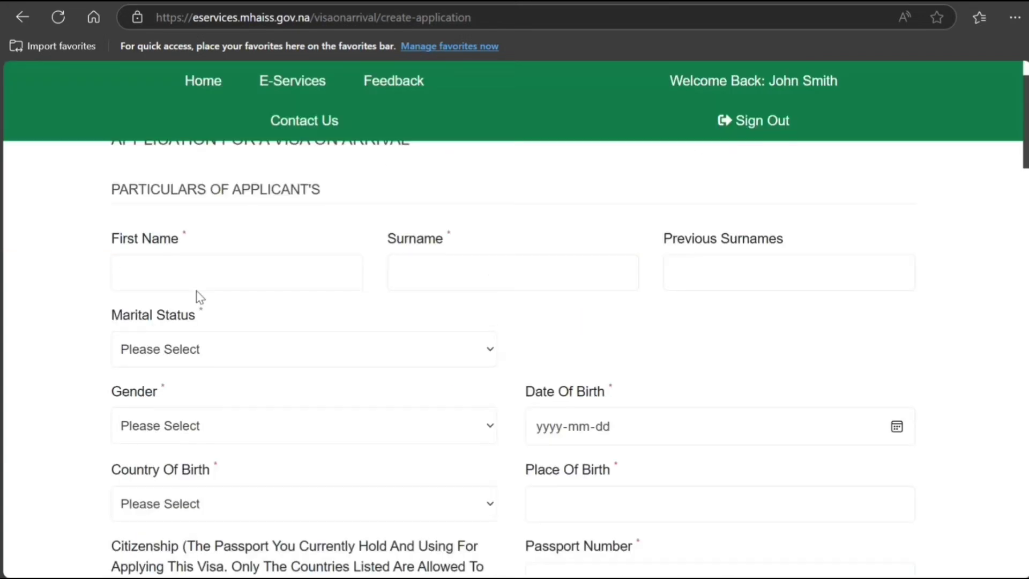
# Step: Enter the applicant's first name and surname, marital status Single and gender Male
pyautogui.click(211, 273)
pyautogui.write('John')
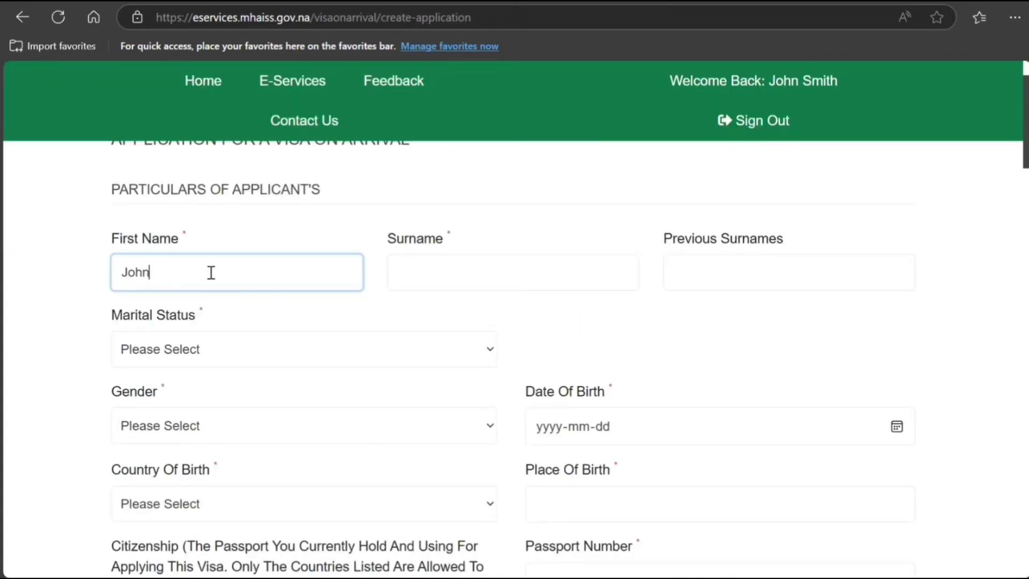
pyautogui.press('Tab')
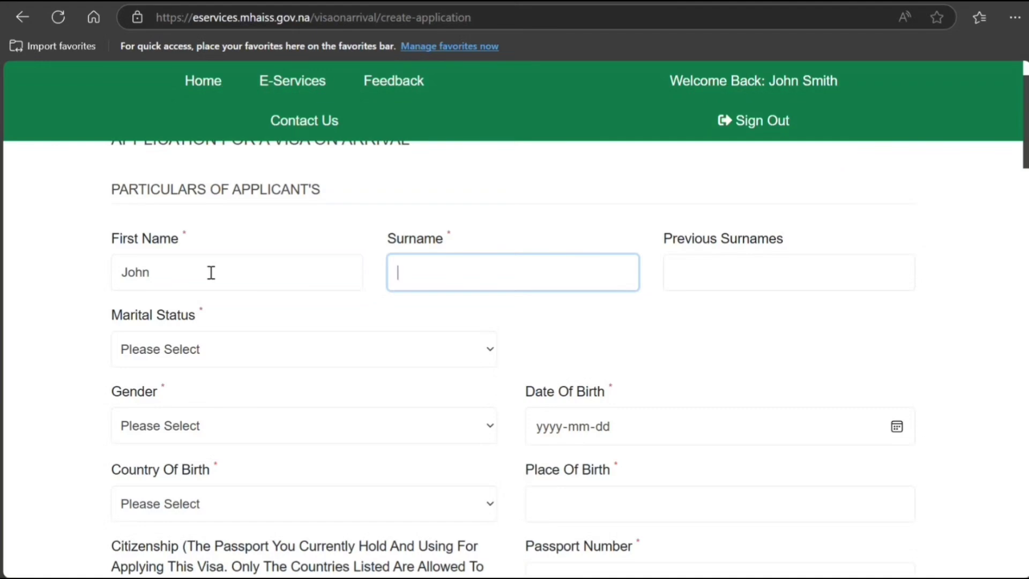
pyautogui.write('Smith')
pyautogui.click(217, 355)
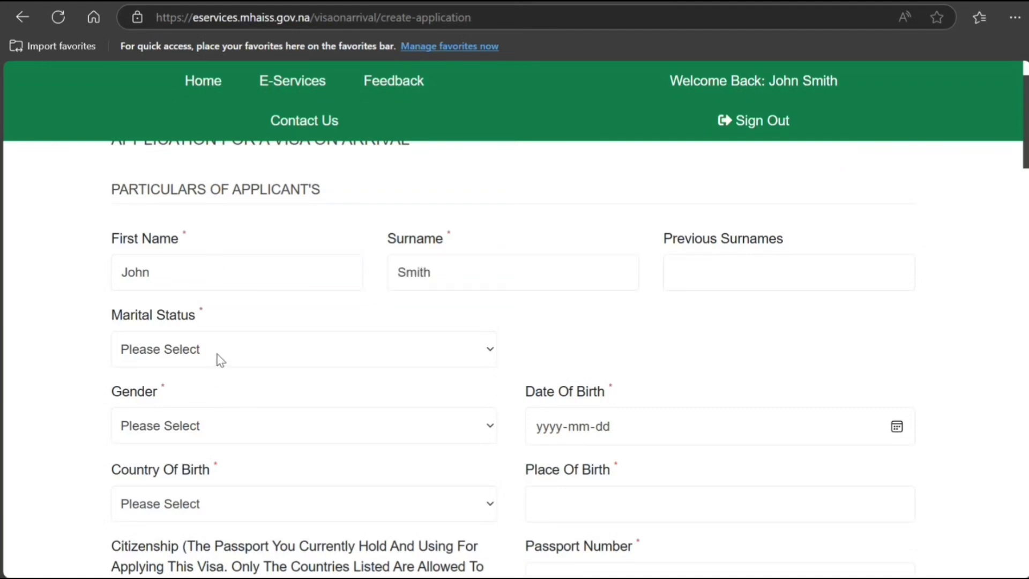
pyautogui.click(206, 406)
pyautogui.click(223, 432)
pyautogui.click(204, 484)
# Step: Enter the applicant's date of birth
pyautogui.click(578, 427)
pyautogui.click(556, 434)
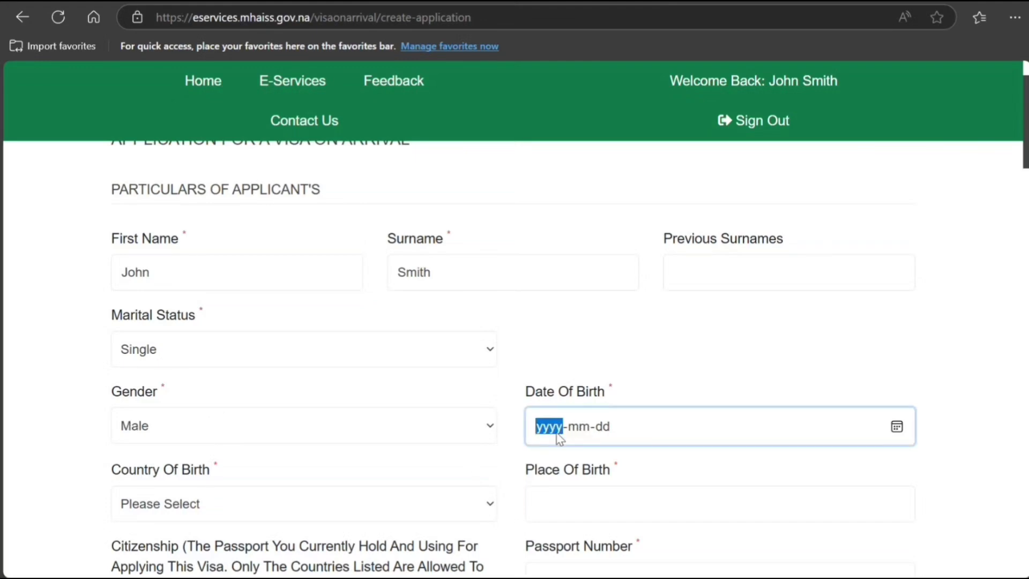
pyautogui.write('19980')
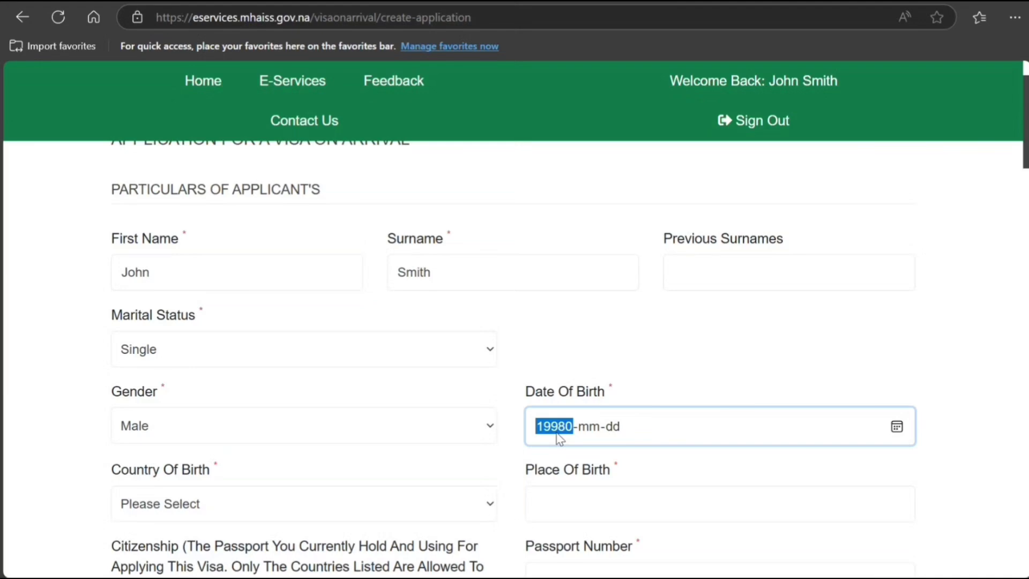
pyautogui.press('BackSpace')
pyautogui.write('1')
pyautogui.scroll(-3, 559, 429)
pyautogui.click(918, 278)
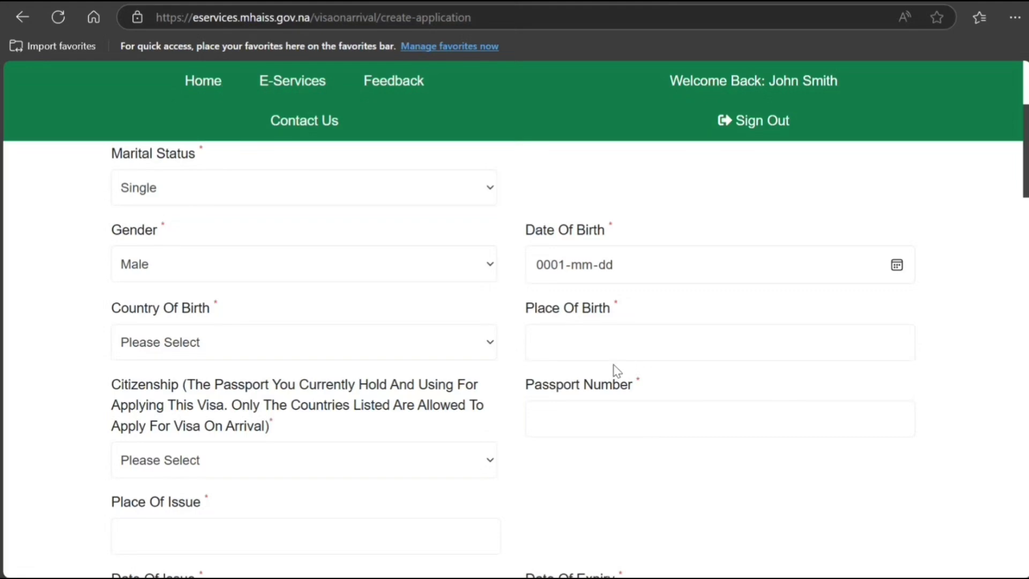
pyautogui.write('9980604')
pyautogui.write('16')
# Step: Set country of birth Canada, place of birth Toronto, and enter the passport number
pyautogui.write('Canada')
pyautogui.click(619, 342)
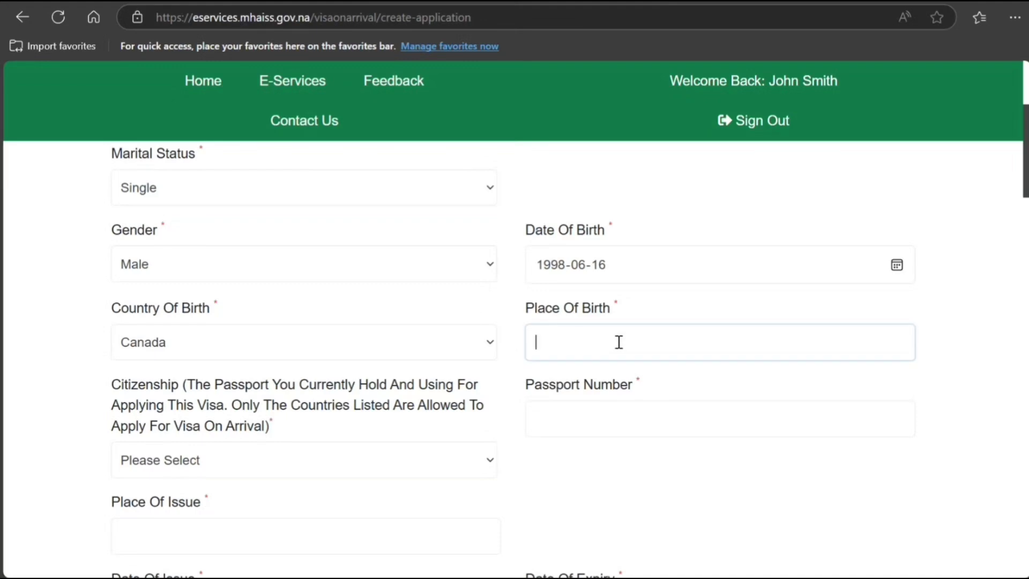
pyautogui.write('Toronto')
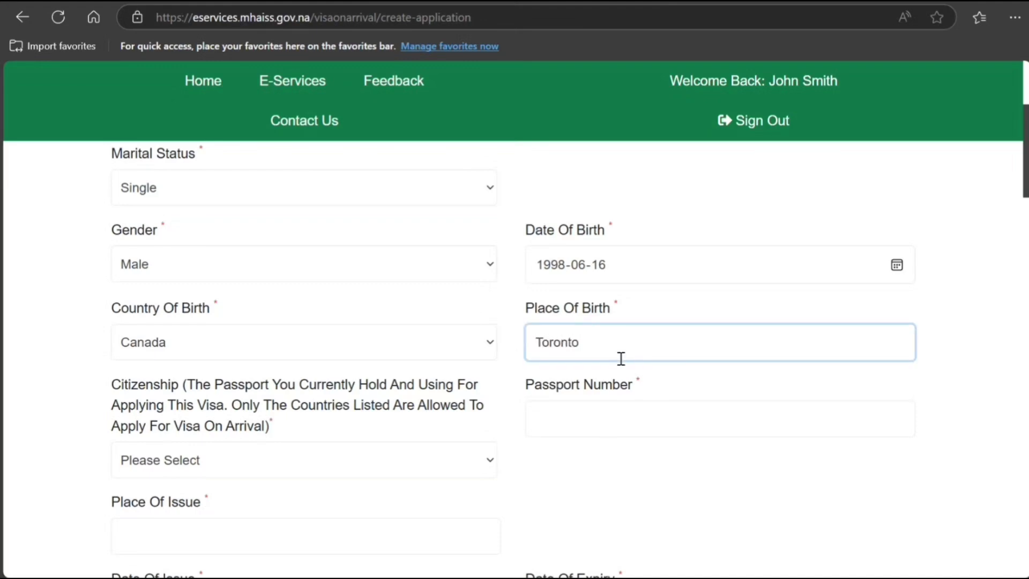
pyautogui.click(609, 424)
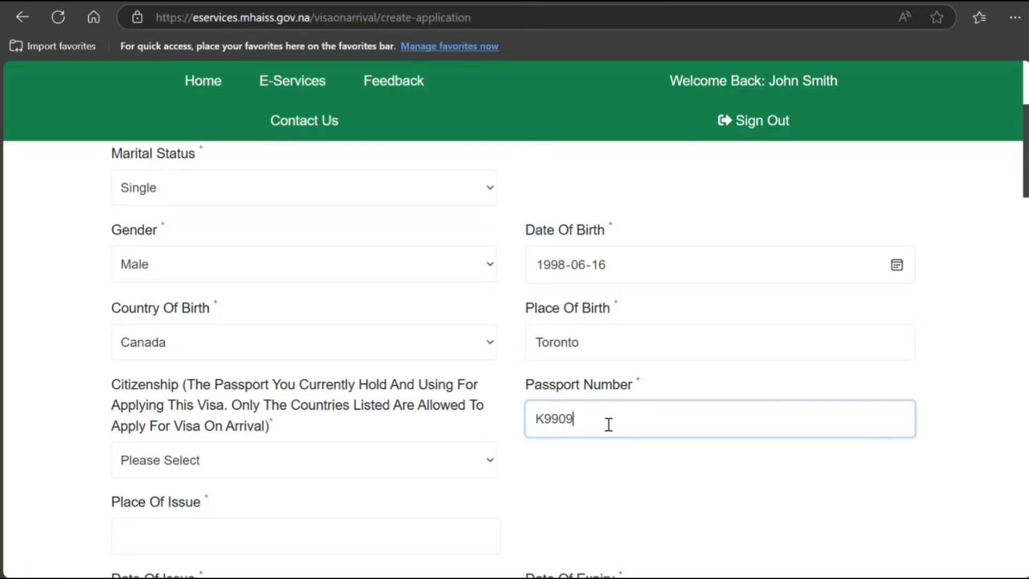
pyautogui.click(361, 445)
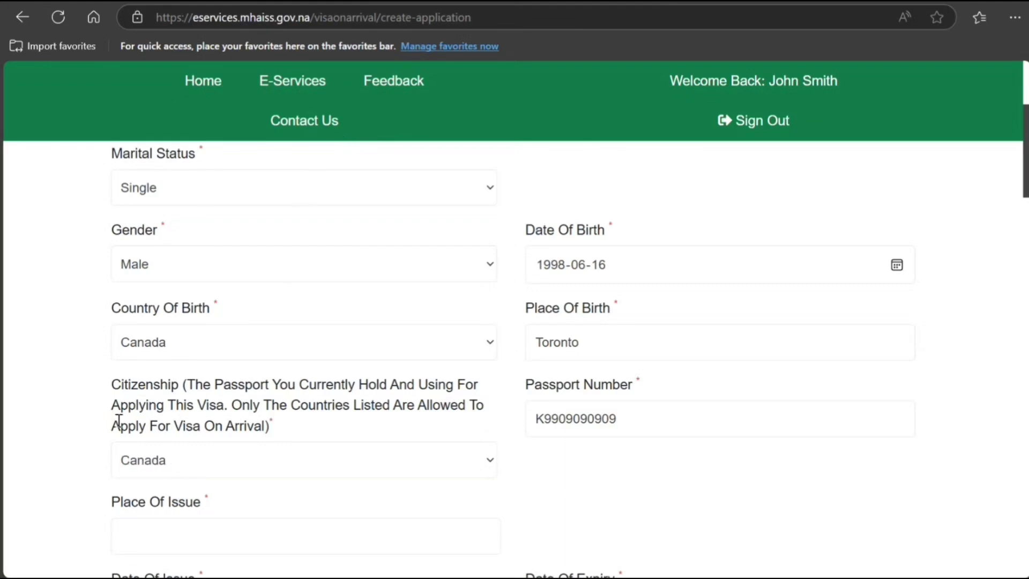
pyautogui.scroll(-1, 88, 391)
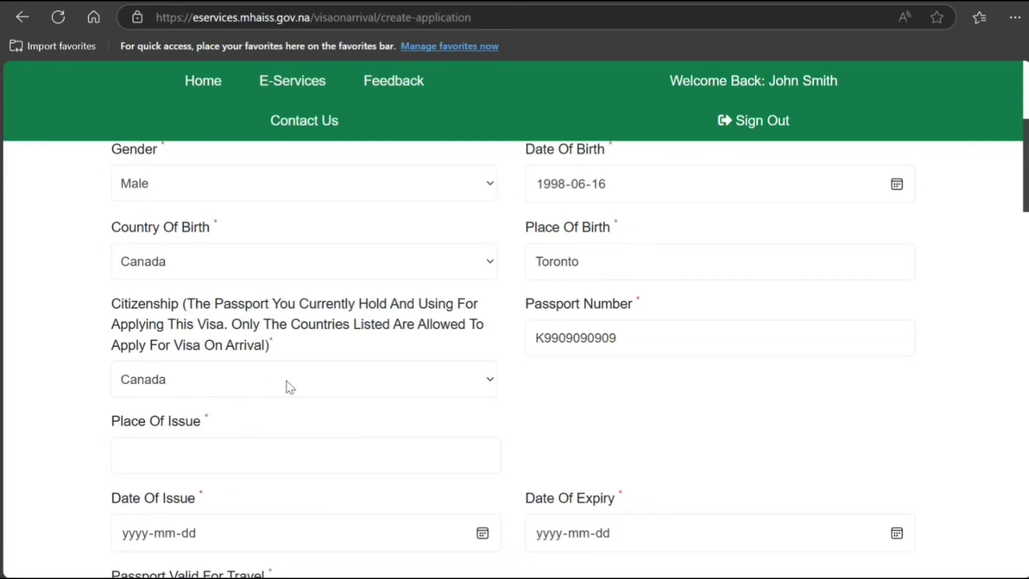
# Step: Fill in the passport's place of issue and set its issue date to 2025-03-01
pyautogui.click(225, 462)
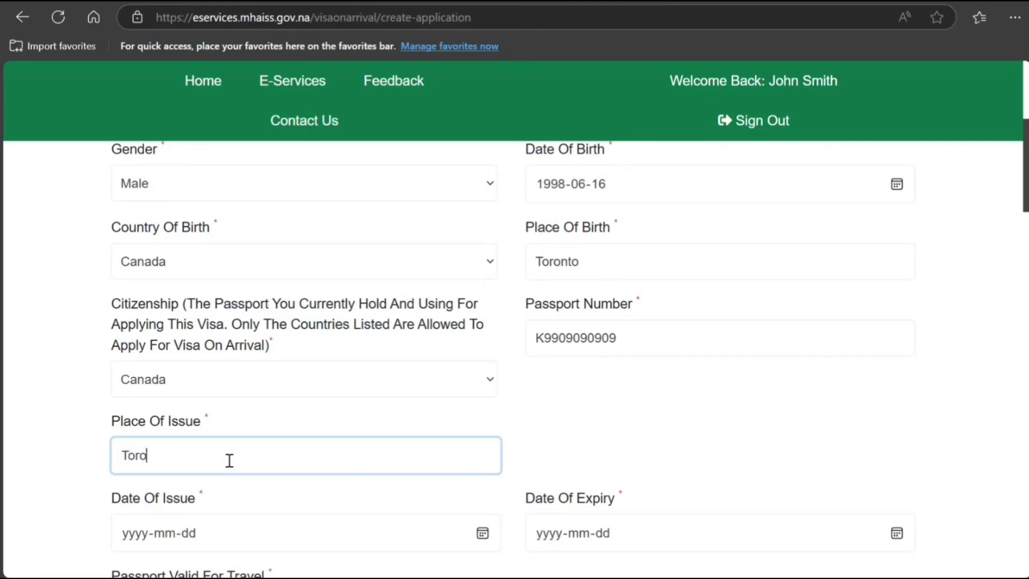
pyautogui.scroll(-3, 227, 460)
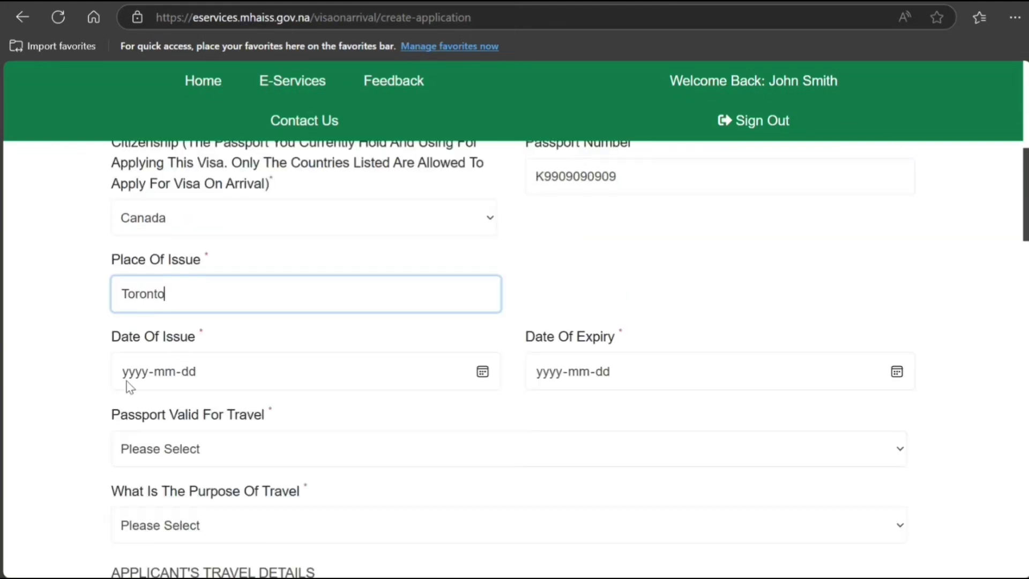
pyautogui.click(129, 381)
pyautogui.write('20-mm-dd')
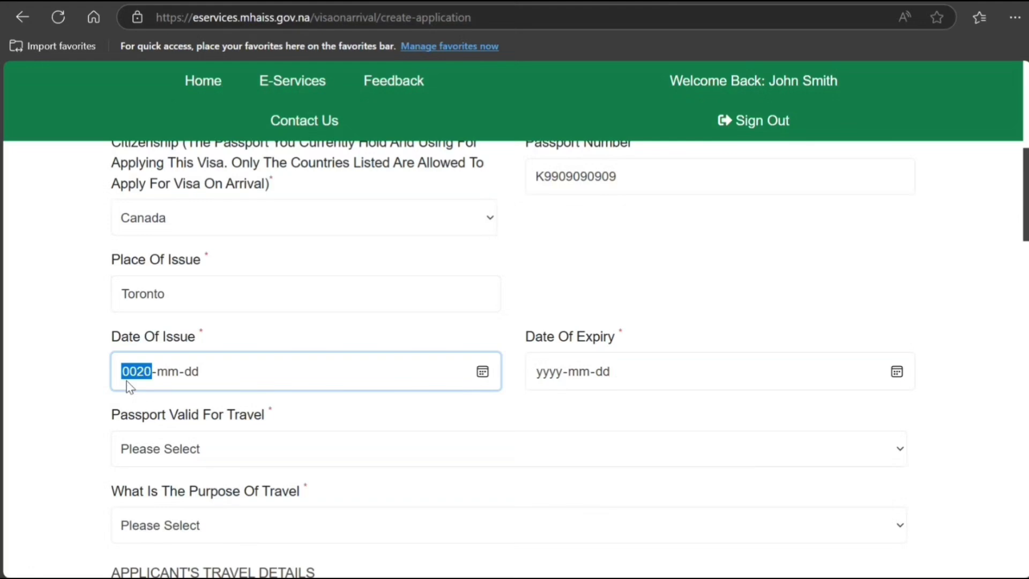
pyautogui.scroll(2, 129, 385)
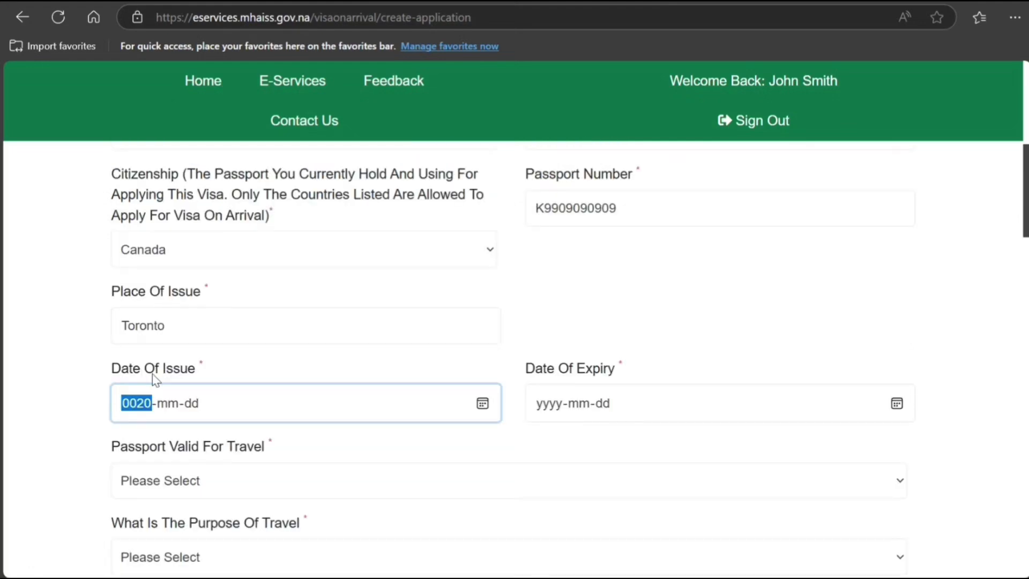
pyautogui.click(487, 454)
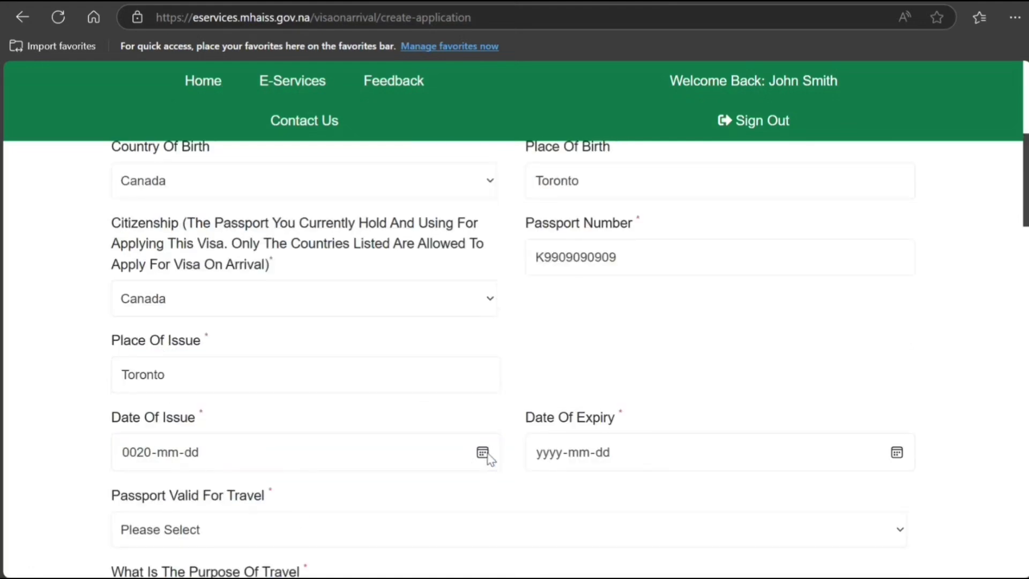
pyautogui.click(262, 283)
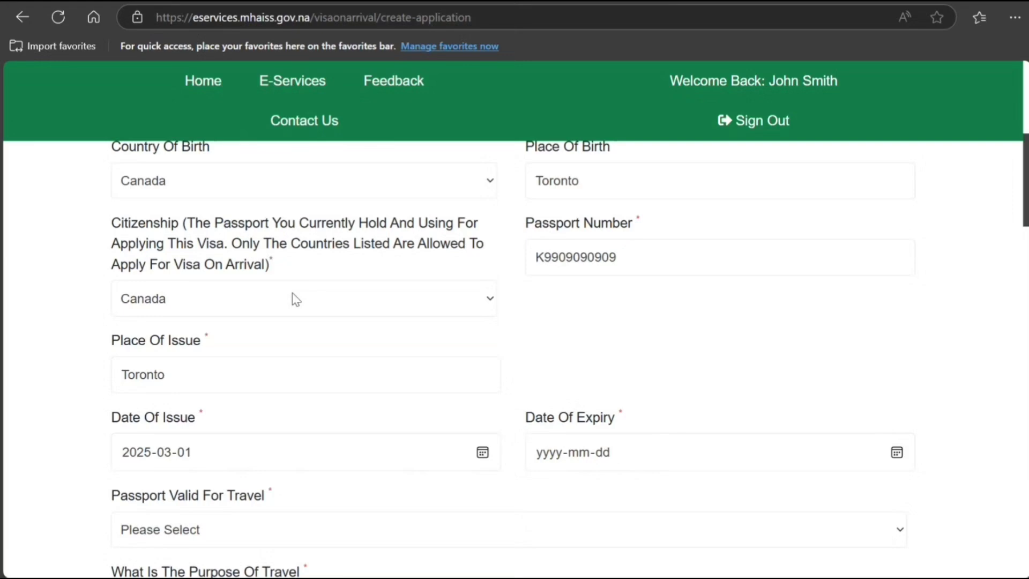
# Step: Set passport expiry to 2031-10-21, valid for travel Yes, purpose Holiday/Tourism/Recreations
pyautogui.click(567, 459)
pyautogui.scroll(-4, 632, 445)
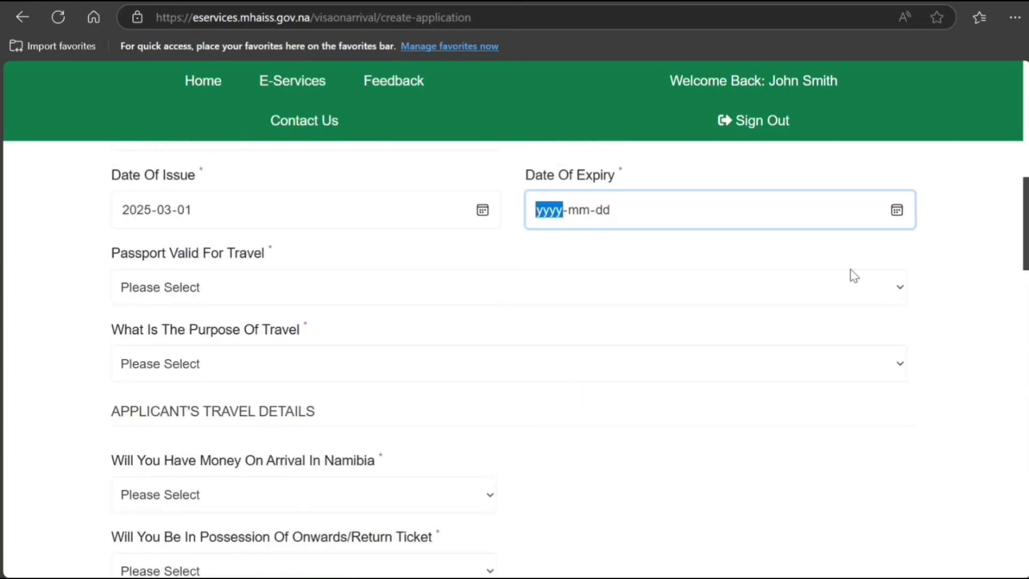
pyautogui.click(897, 210)
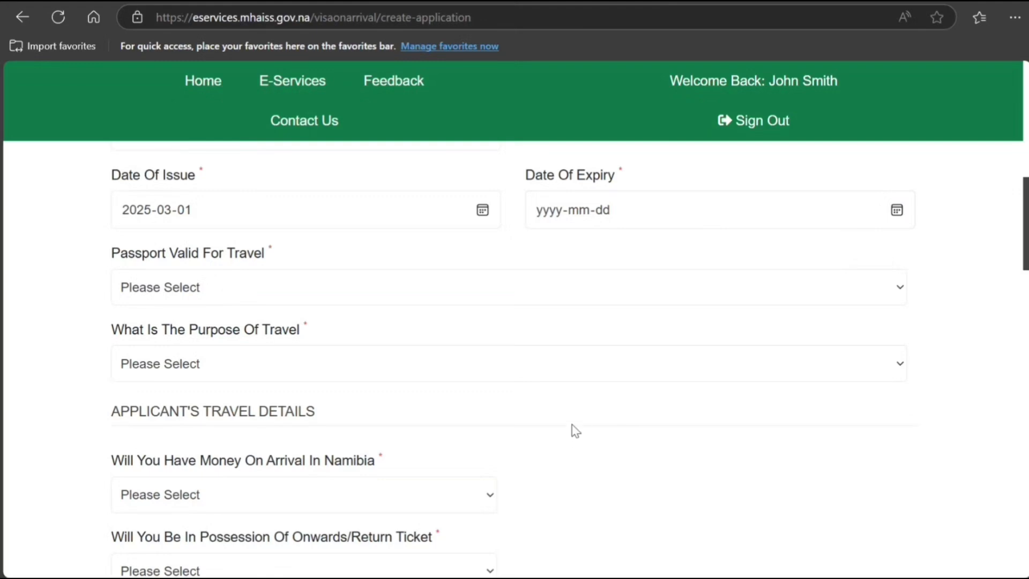
pyautogui.write('21')
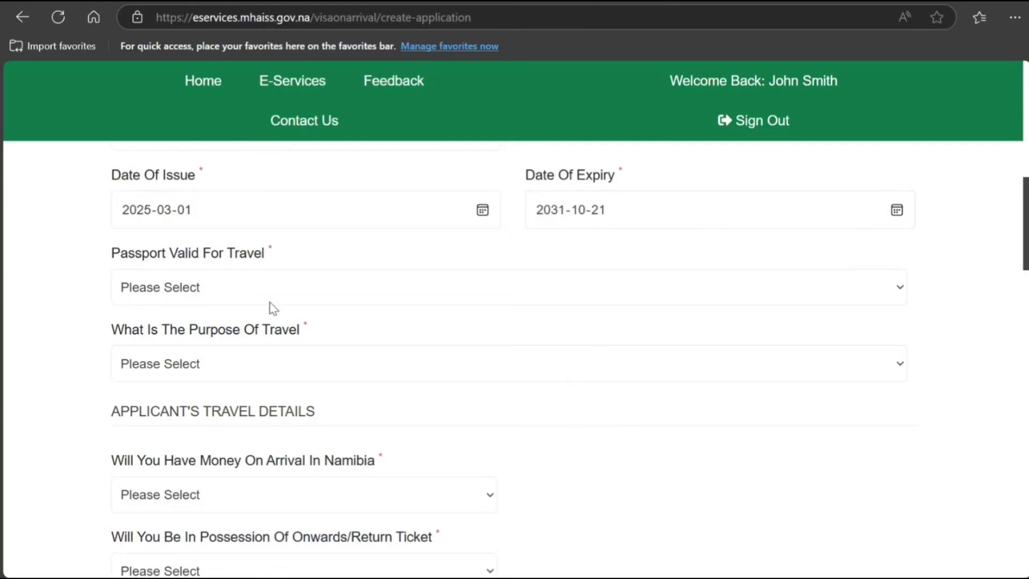
pyautogui.click(255, 361)
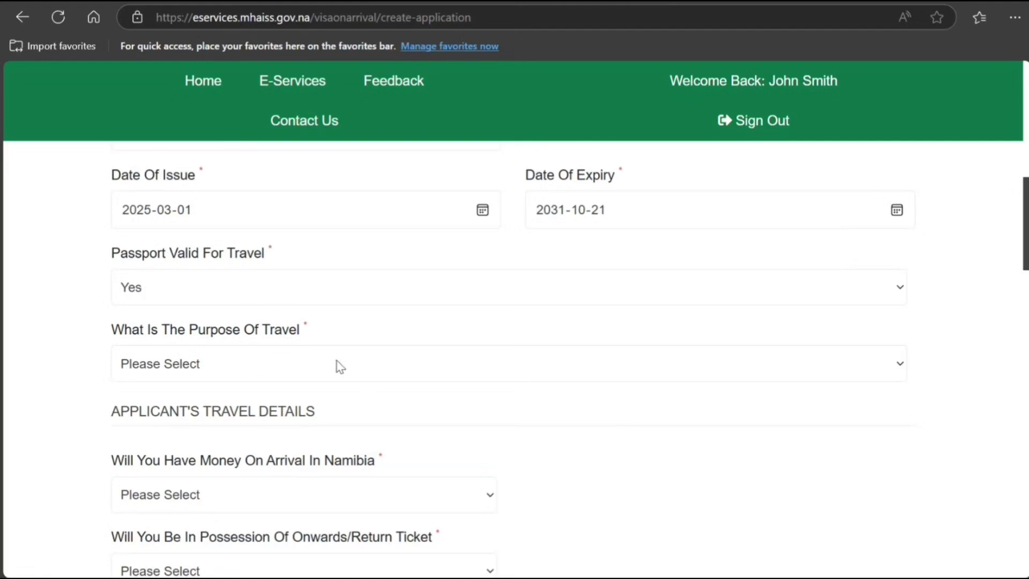
pyautogui.click(318, 449)
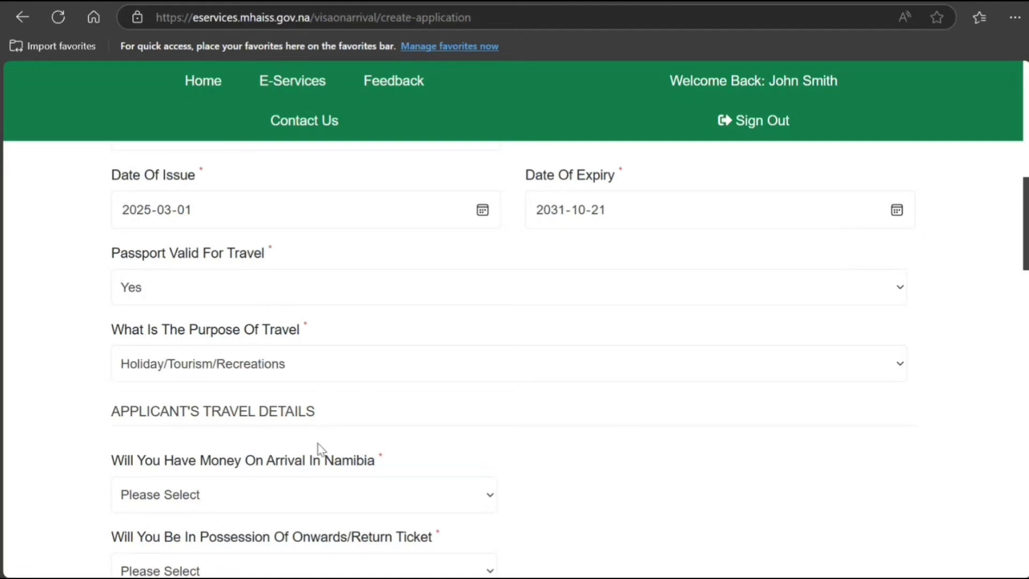
pyautogui.scroll(-3, 402, 414)
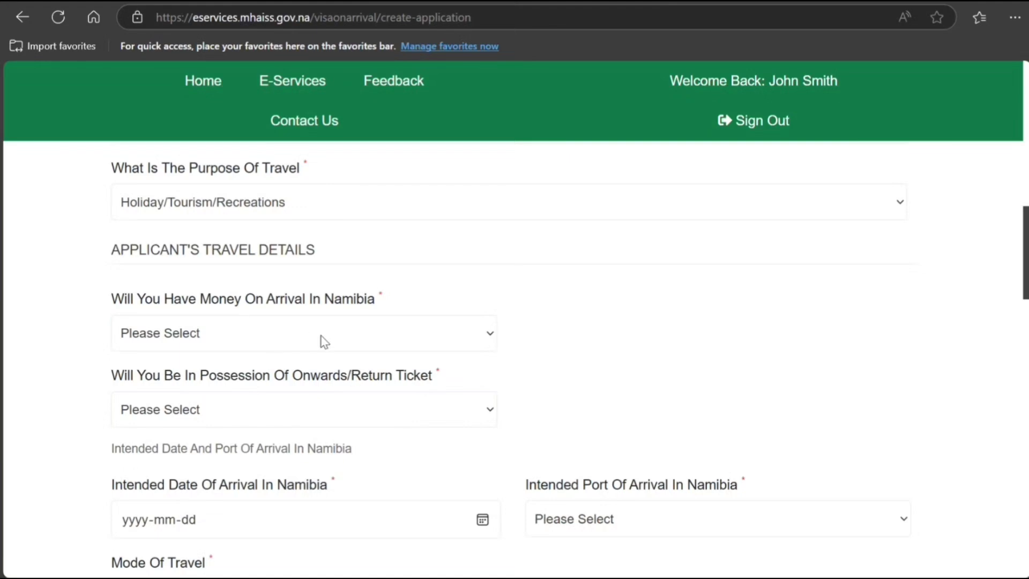
pyautogui.click(310, 397)
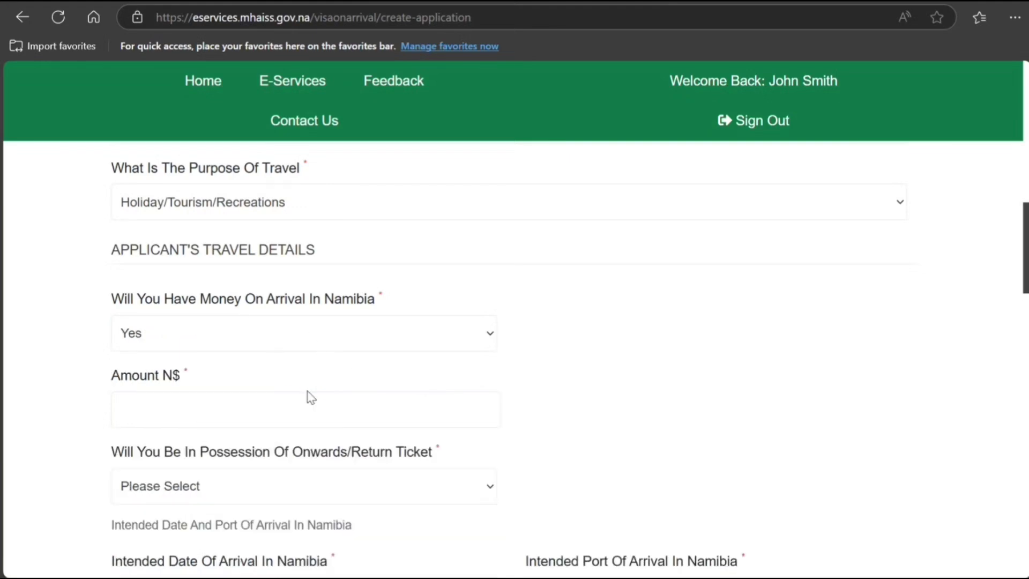
pyautogui.click(329, 412)
pyautogui.write('78787878787')
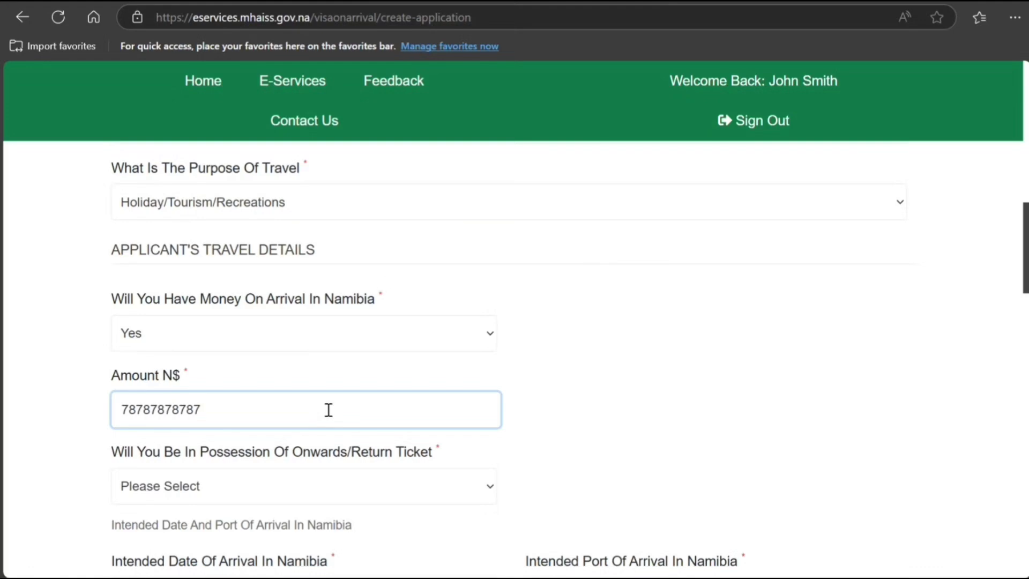
pyautogui.scroll(-2, 329, 410)
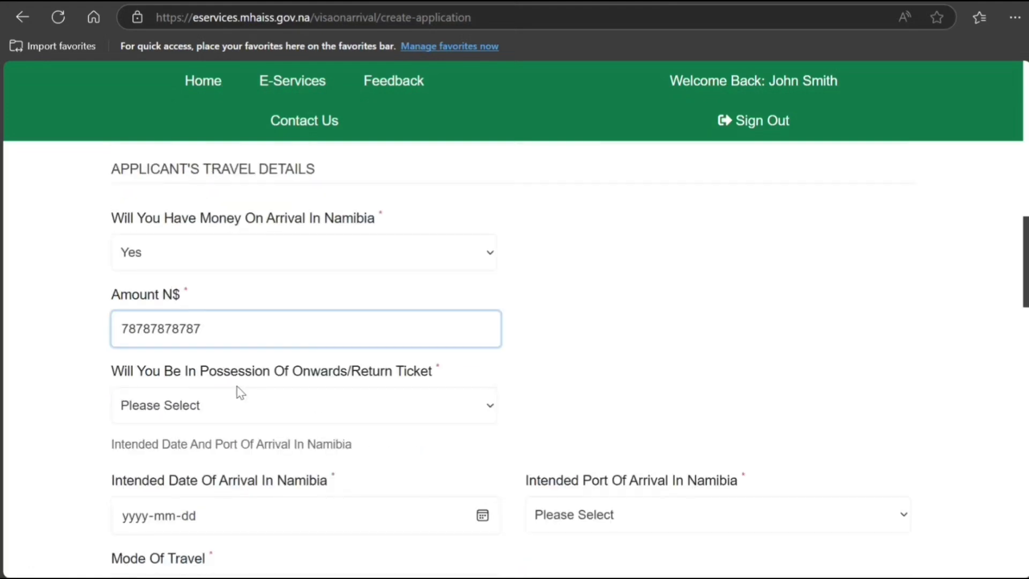
pyautogui.click(312, 423)
pyautogui.click(288, 468)
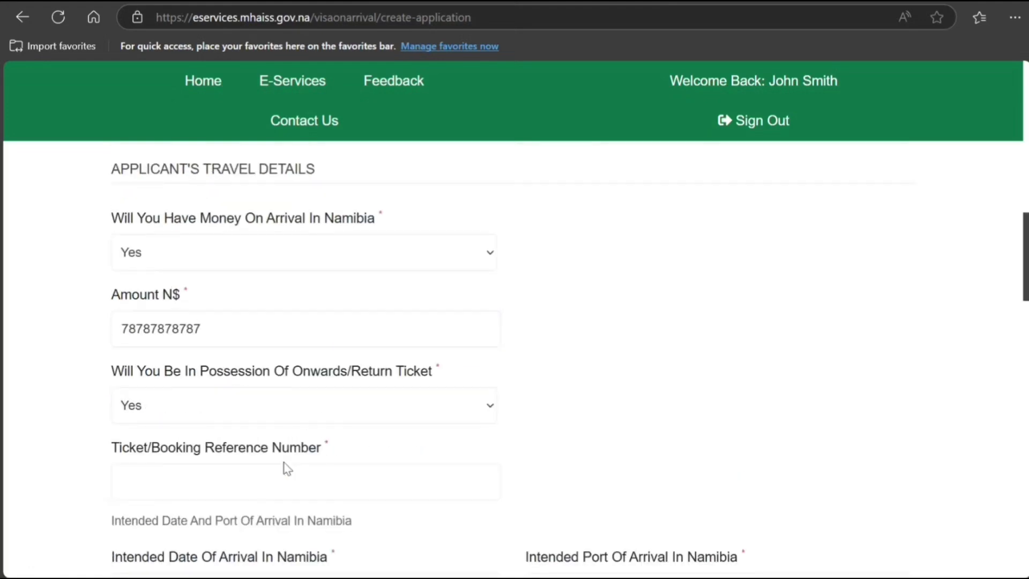
# Step: Enter the booking reference, arrival 2025-03-25 at Hosea Kutako International Airport by Air, and places to visit
pyautogui.scroll(-3, 413, 443)
pyautogui.click(282, 316)
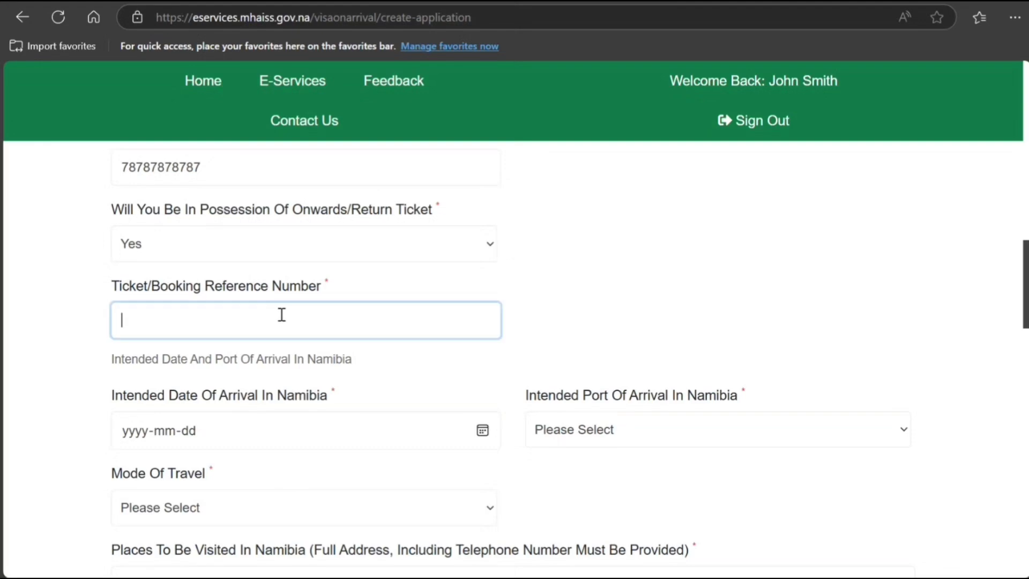
pyautogui.write('*98989898898')
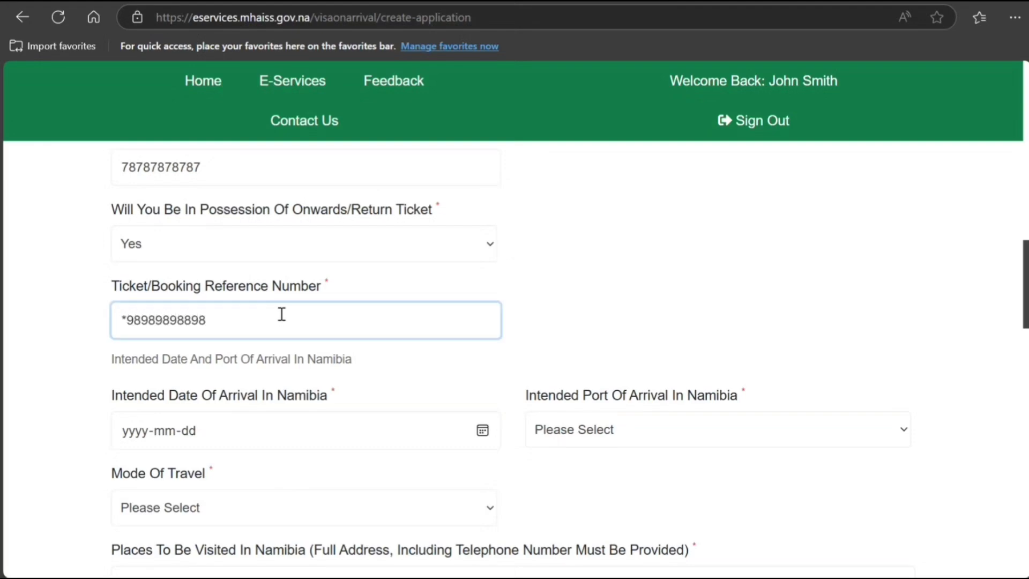
pyautogui.click(289, 373)
pyautogui.scroll(-2, 384, 360)
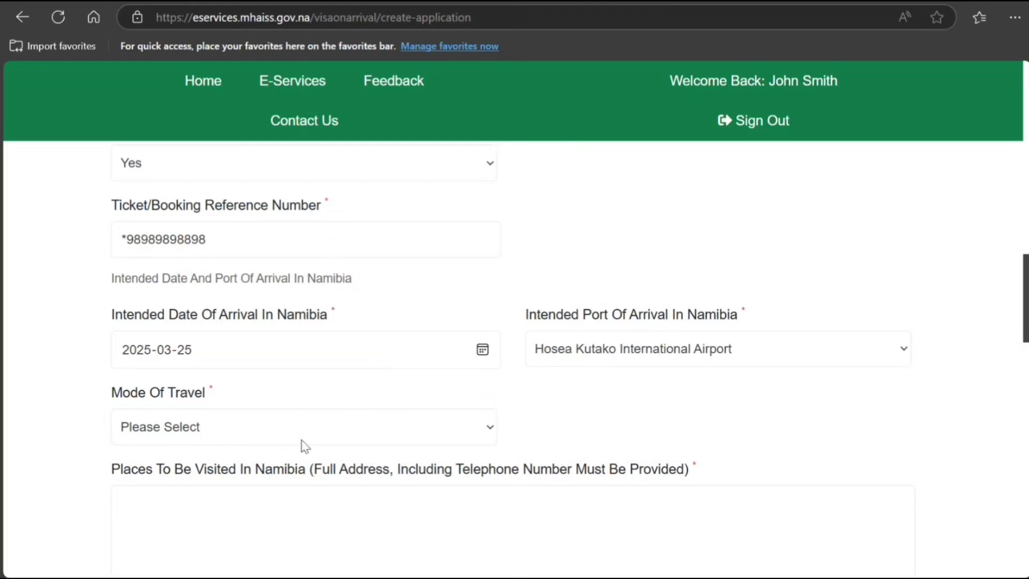
pyautogui.scroll(-3, 345, 466)
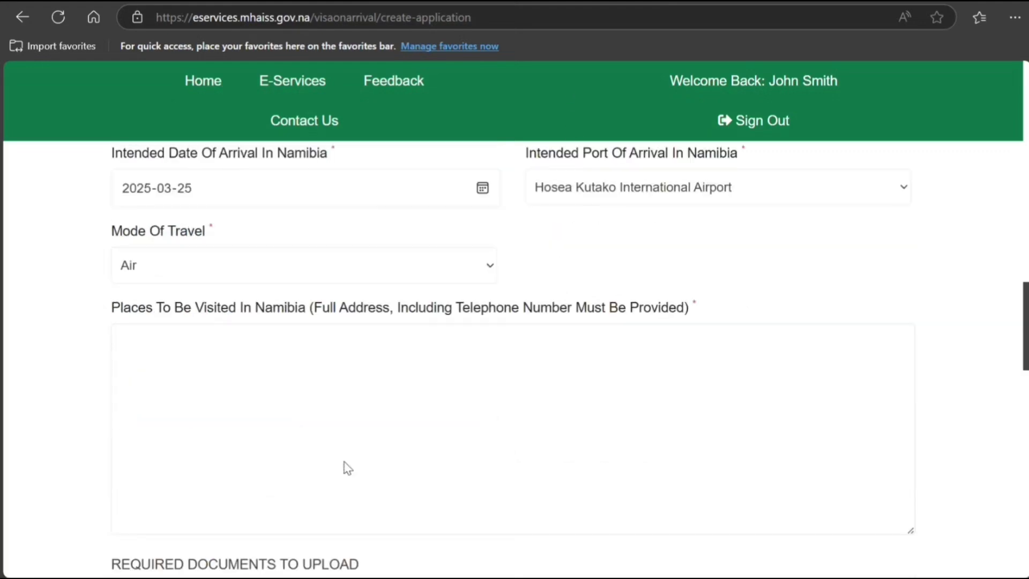
pyautogui.click(344, 378)
pyautogui.write('hj m')
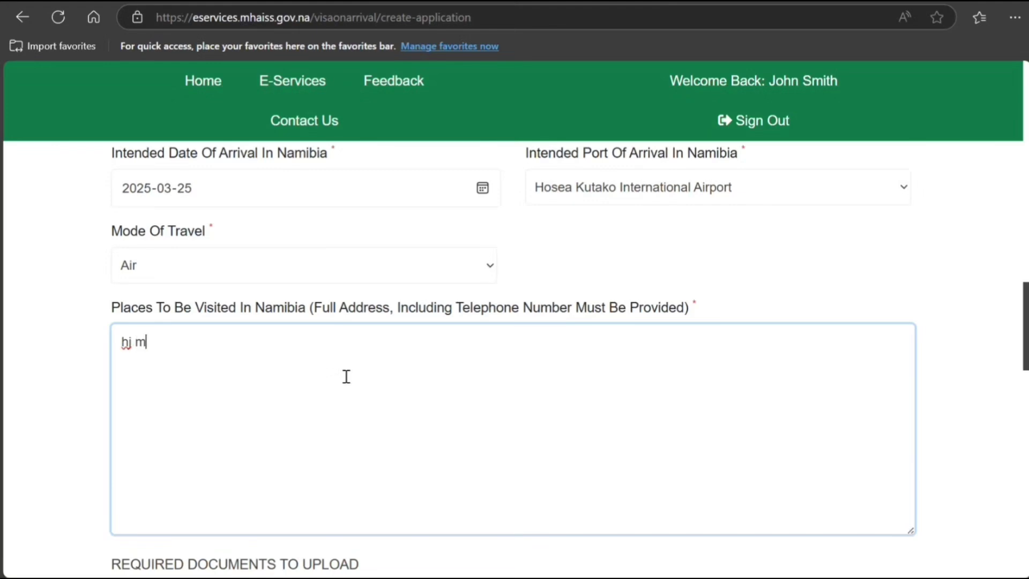
pyautogui.write(' mn mn mn nm nm mn mn mn')
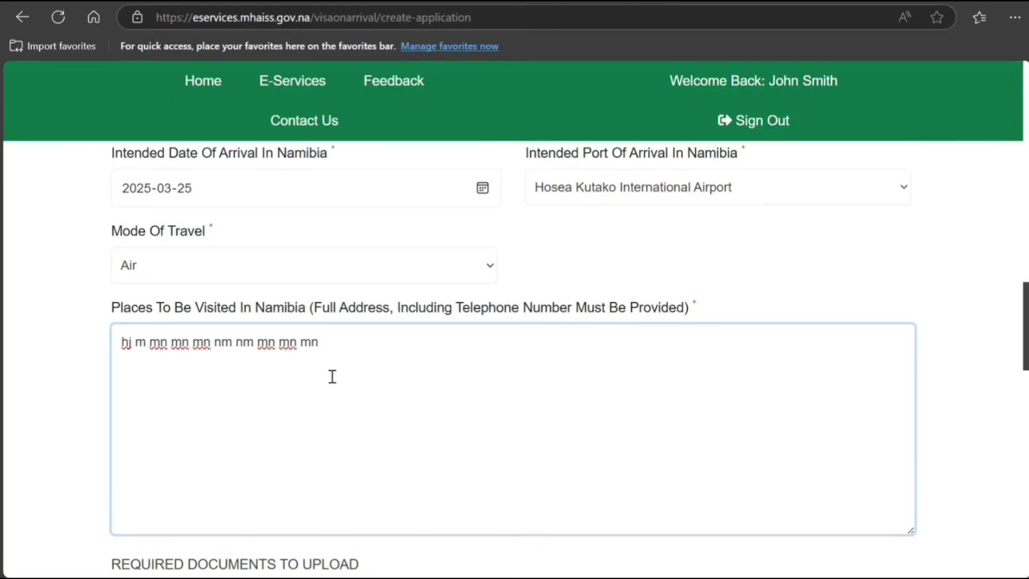
pyautogui.scroll(-5, 332, 377)
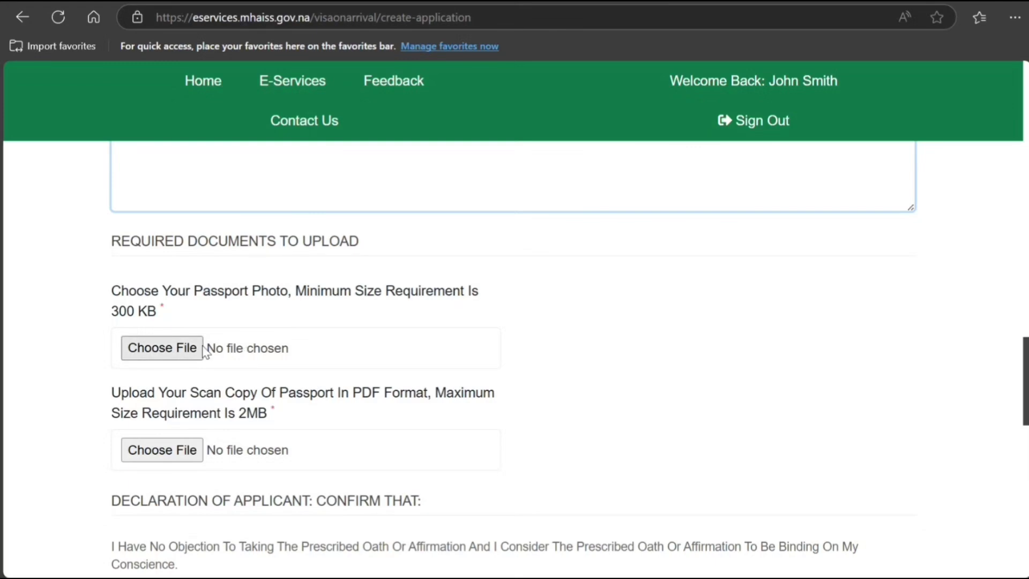
# Step: Tick the 'Tick To Confirm The Declaration' checkbox at the bottom of the form
pyautogui.scroll(-1, 250, 354)
pyautogui.scroll(-3, 218, 380)
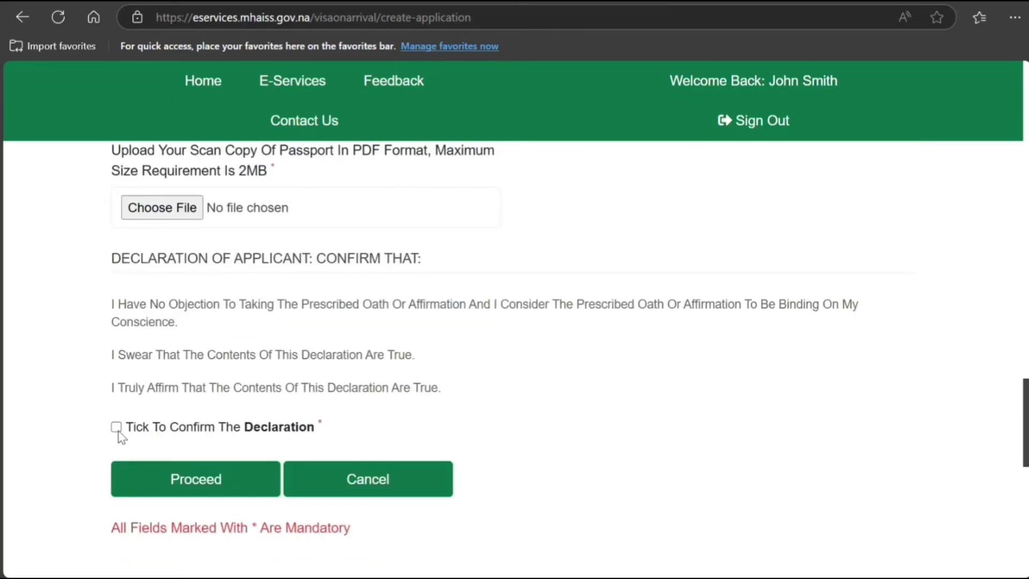
pyautogui.click(115, 427)
pyautogui.scroll(-2, 340, 379)
pyautogui.scroll(-3, 340, 378)
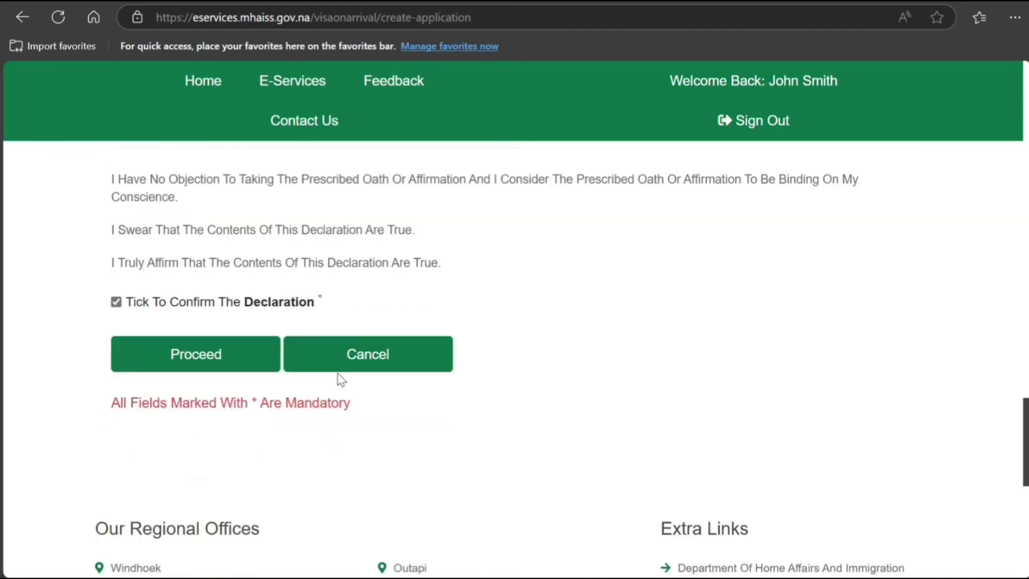